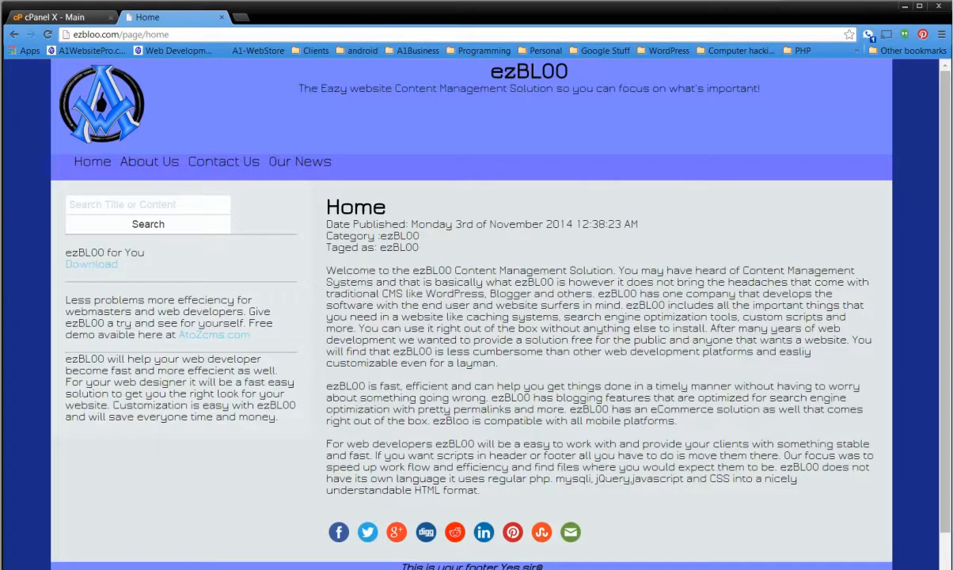
Open the ezbloo zip archive in the wamp www folder and start extracting all its files.
{"action": "left_click_drag", "start_coordinate": [2, 82], "coordinate": [572, 61]}
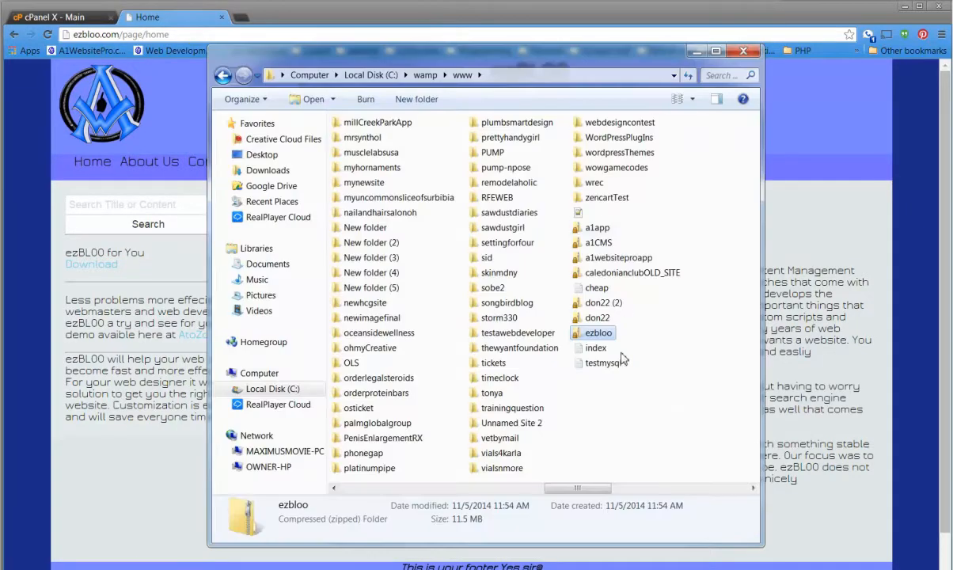
{"action": "double_click", "coordinate": [602, 340]}
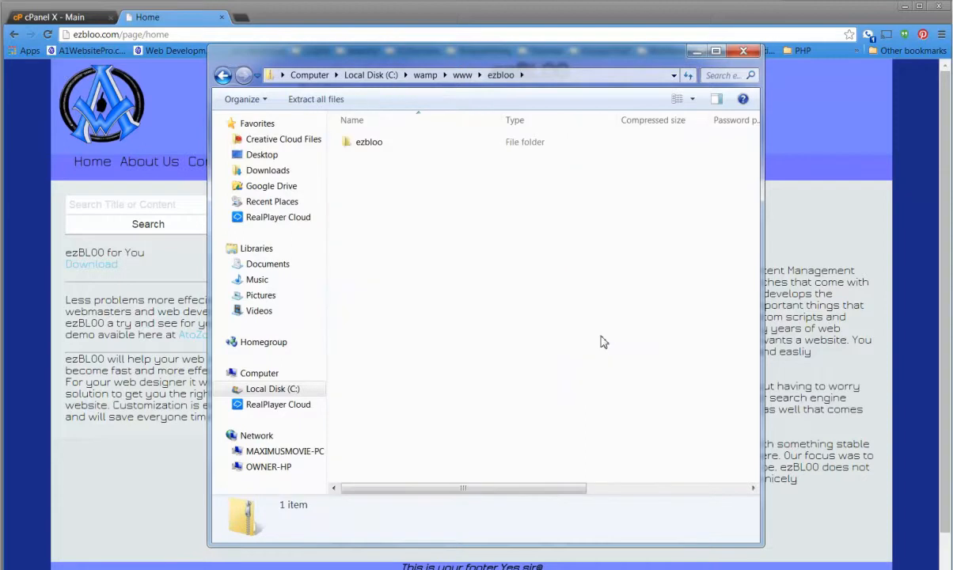
{"action": "left_click", "coordinate": [331, 103]}
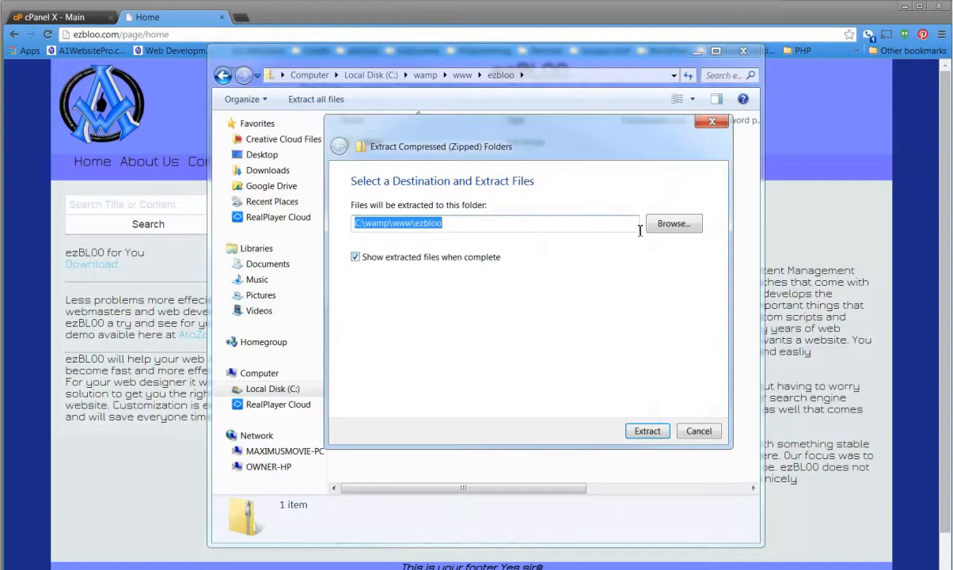
Extract the archive into a new folder named EZBLOO on the Desktop.
{"action": "left_click", "coordinate": [672, 226]}
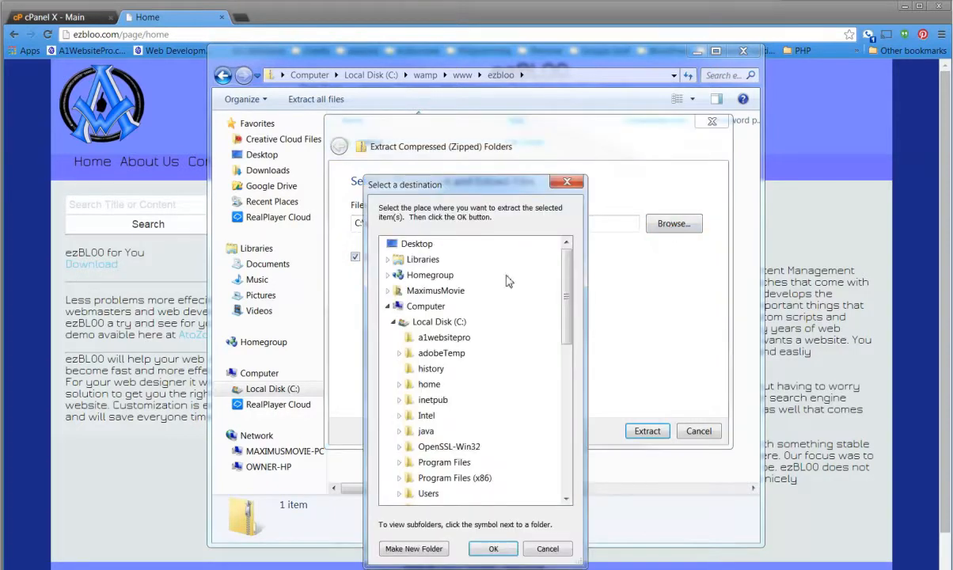
{"action": "left_click", "coordinate": [388, 306]}
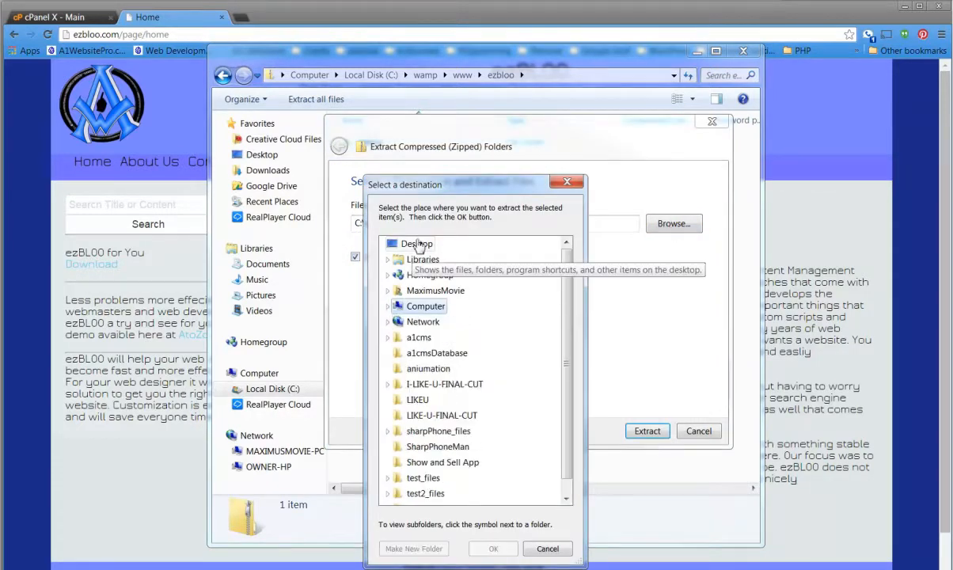
{"action": "left_click", "coordinate": [417, 245]}
{"action": "left_click", "coordinate": [413, 549]}
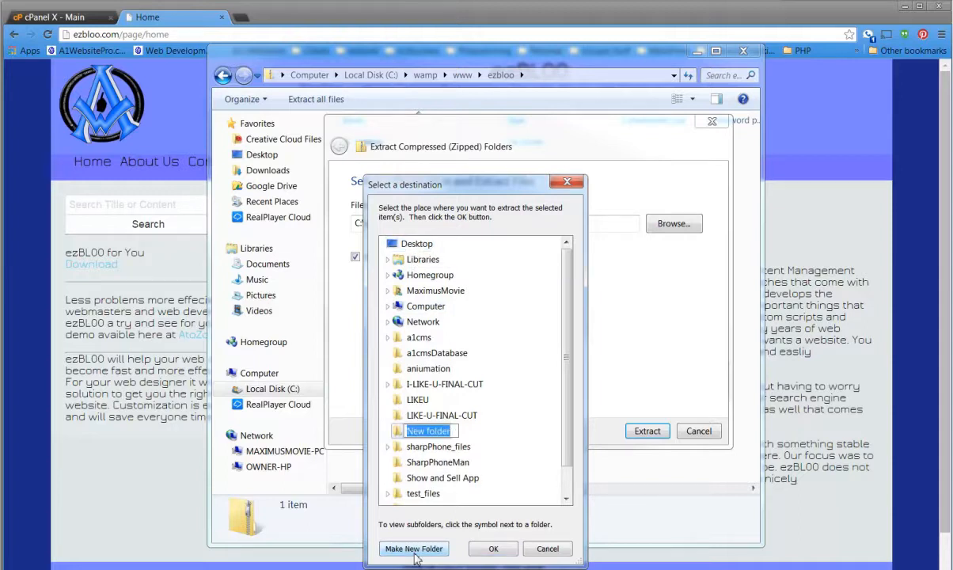
{"action": "type", "text": "EZB"}
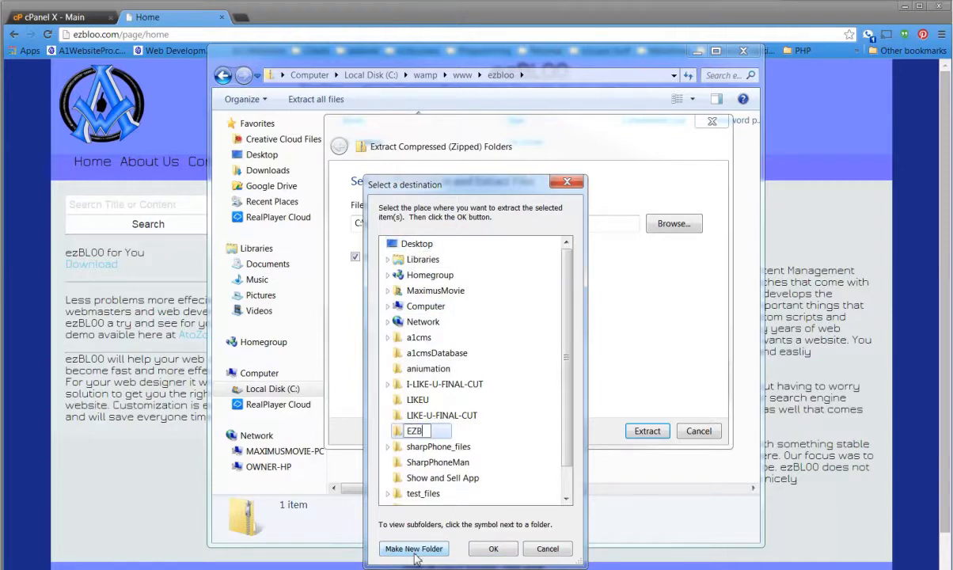
{"action": "type", "text": "LOO"}
{"action": "key", "text": "Return"}
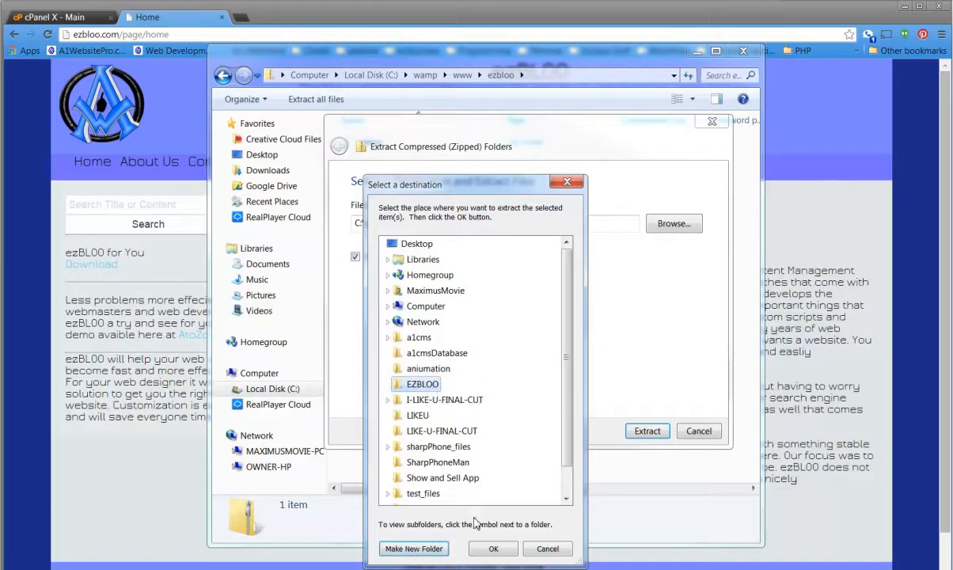
{"action": "left_click", "coordinate": [491, 548]}
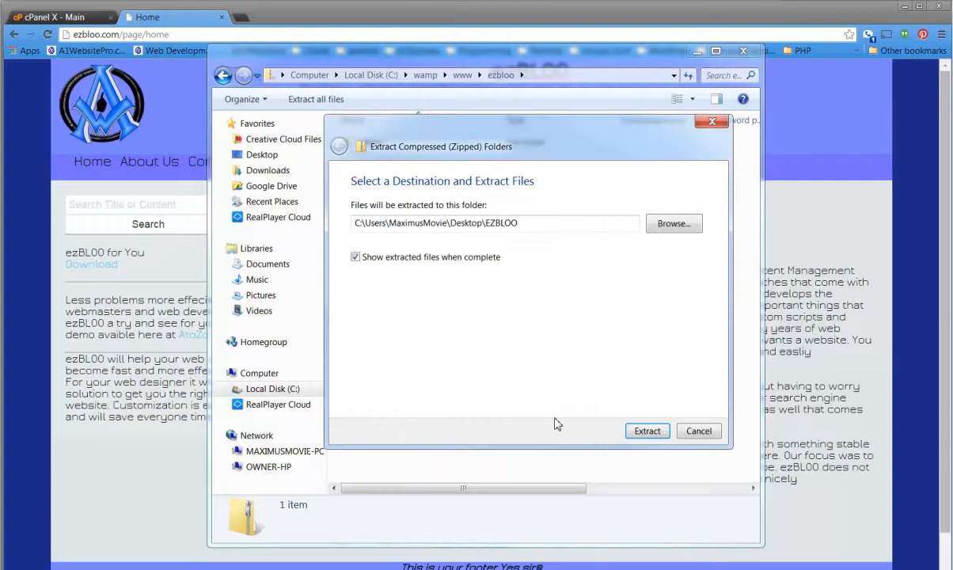
{"action": "left_click", "coordinate": [645, 430]}
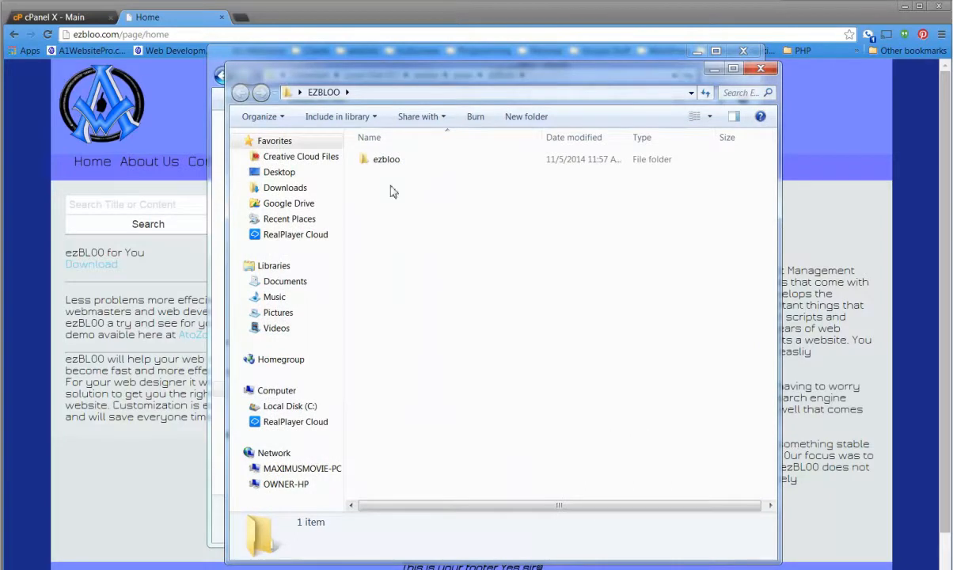
Look through the extracted ezbloo folder for the ezbloo SQL file, and close the folder window.
{"action": "double_click", "coordinate": [385, 159]}
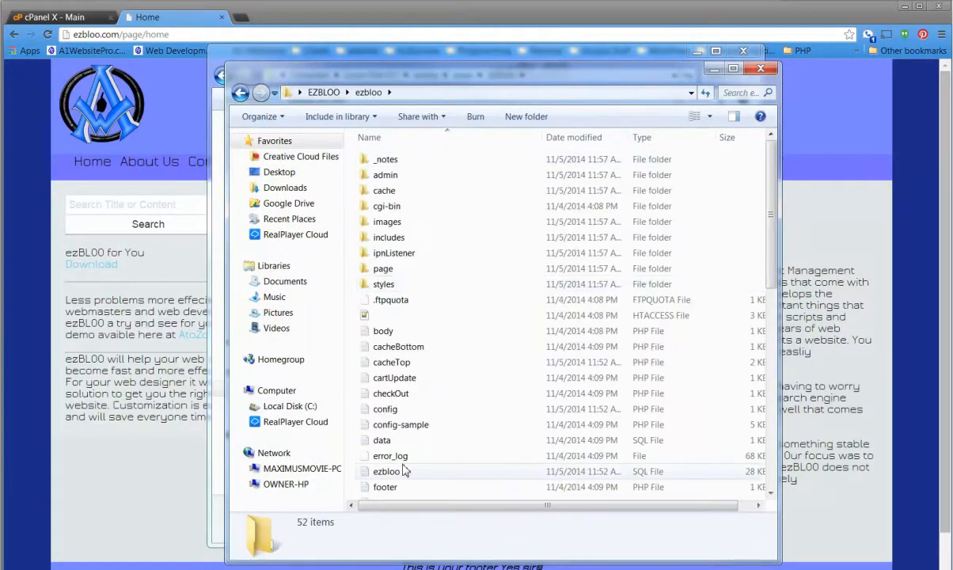
{"action": "scroll", "coordinate": [475, 447], "scroll_direction": "down", "scroll_amount": 2}
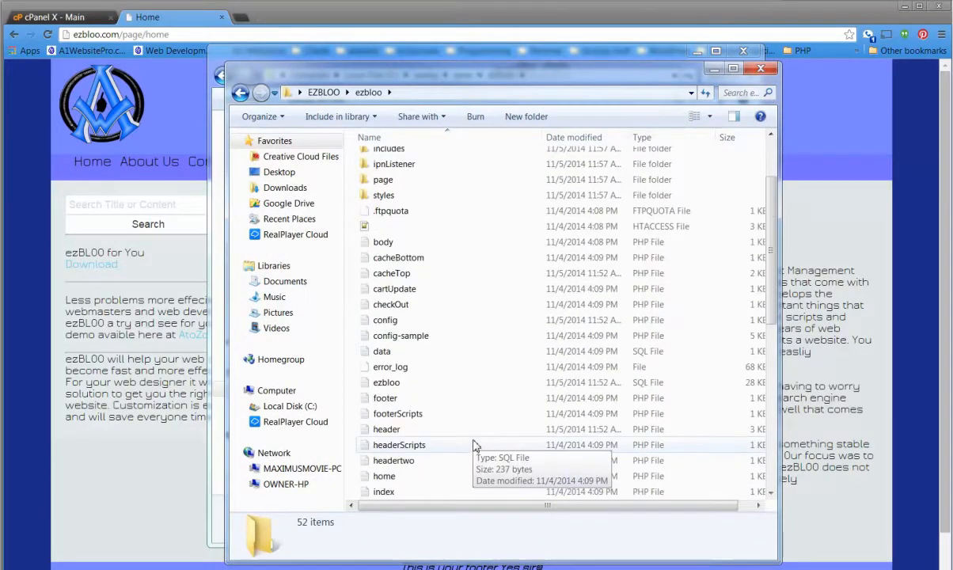
{"action": "left_click", "coordinate": [403, 384]}
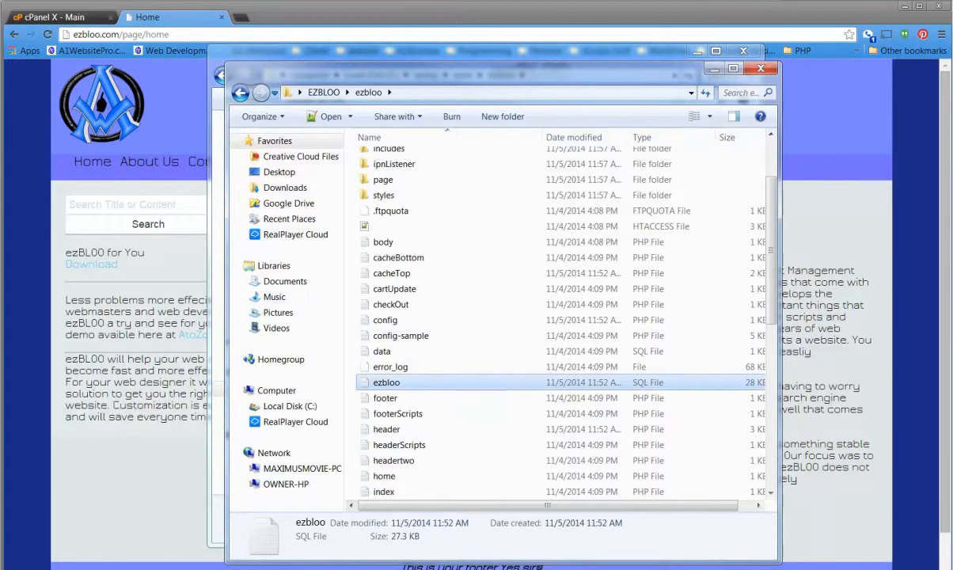
{"action": "key", "text": "alt+F4"}
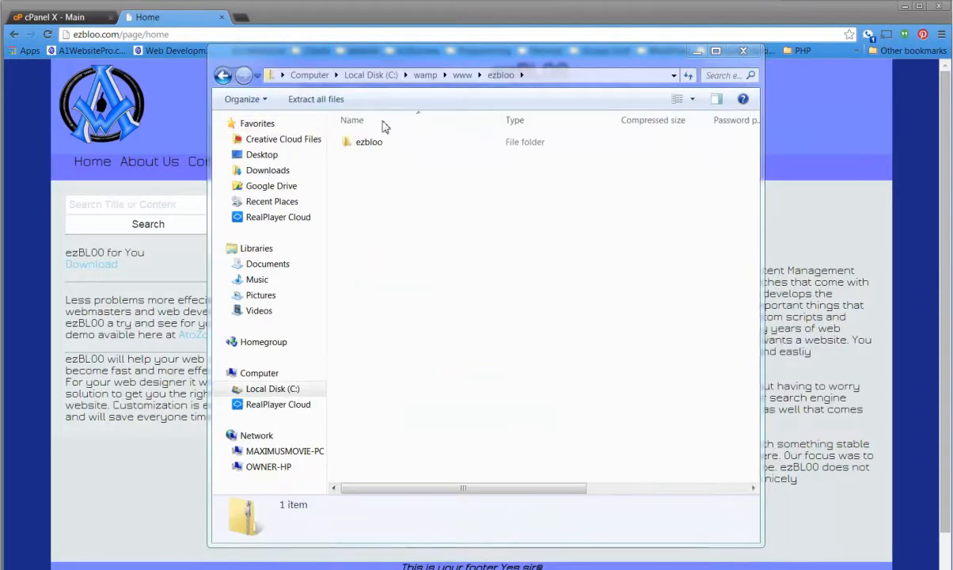
Switch to the browser and load atozcms.com in a new tab to inspect the site's root.
{"action": "left_click", "coordinate": [63, 20]}
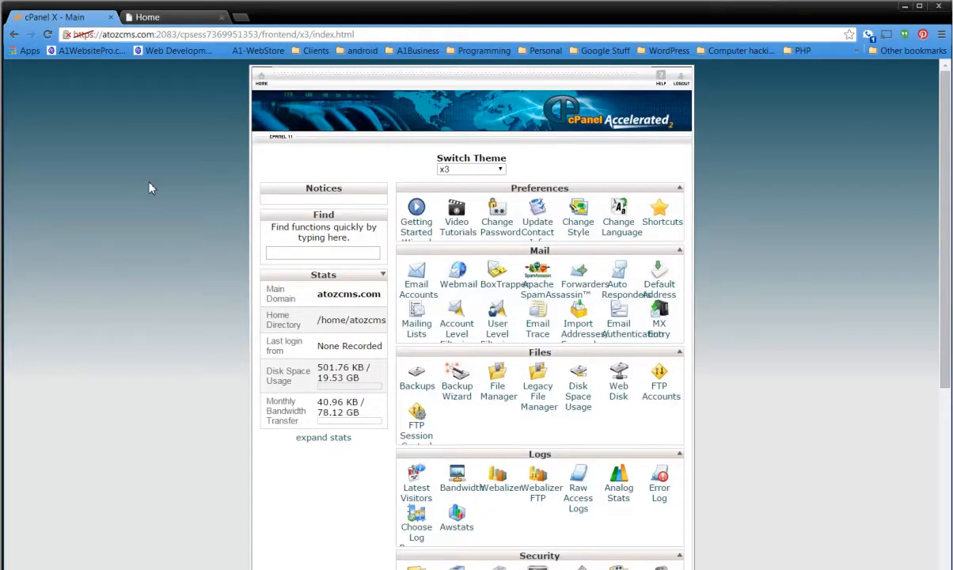
{"action": "left_click", "coordinate": [118, 34]}
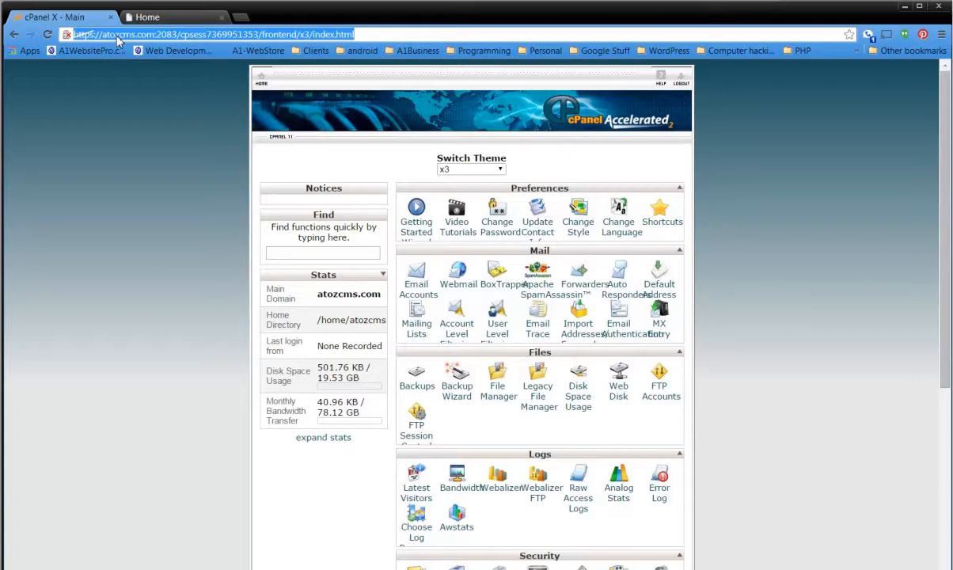
{"action": "left_click", "coordinate": [240, 16]}
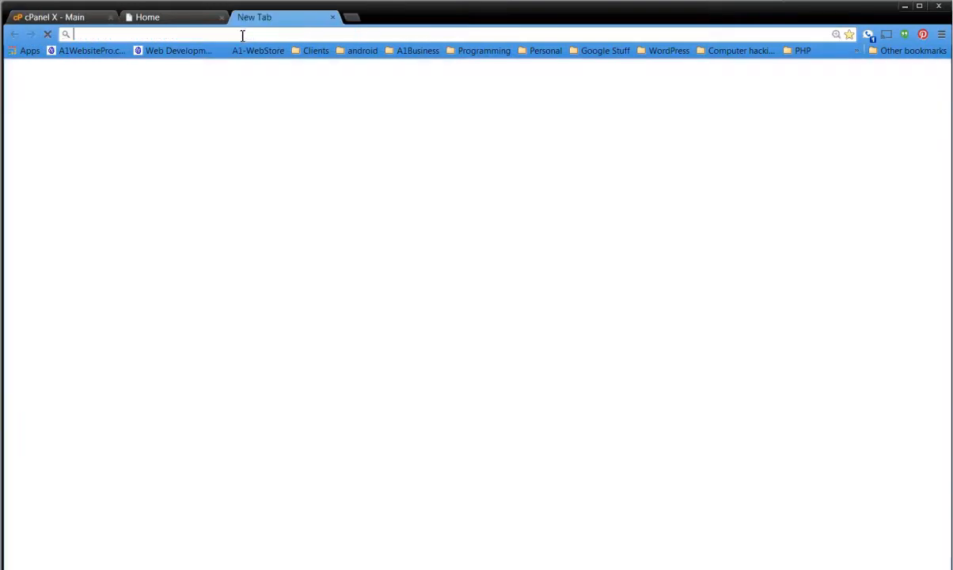
{"action": "type", "text": "ATO"}
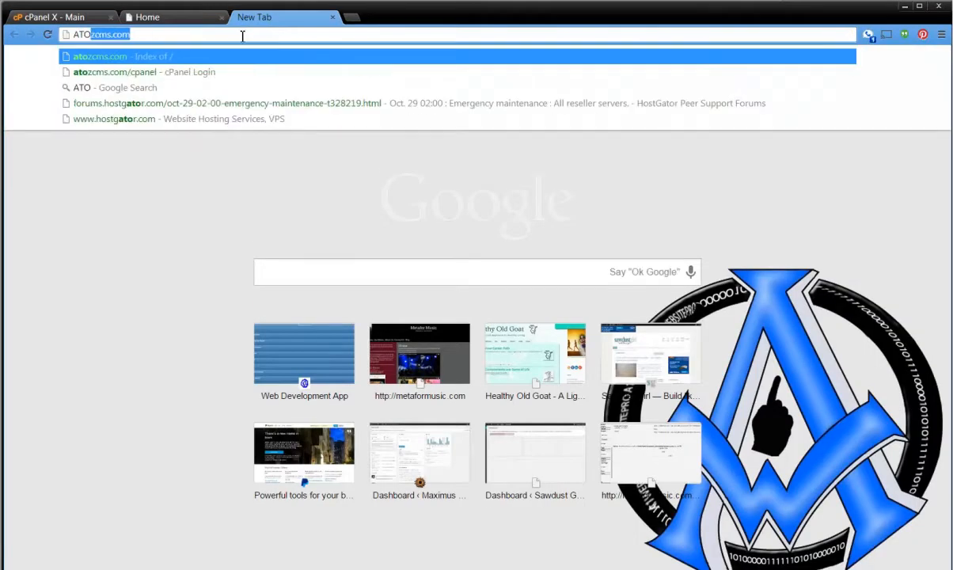
{"action": "key", "text": "Return"}
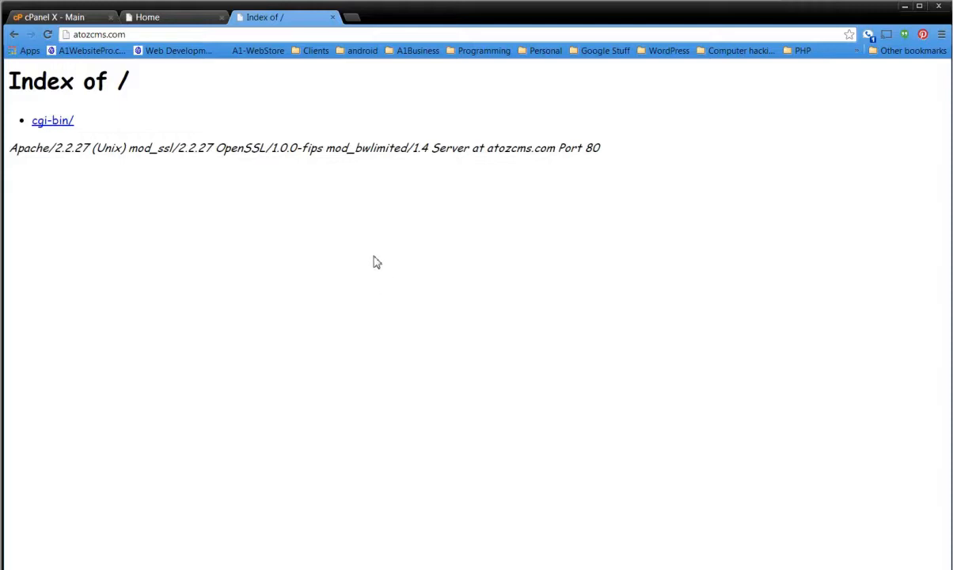
{"action": "left_click", "coordinate": [134, 35]}
{"action": "left_click_drag", "start_coordinate": [135, 37], "coordinate": [71, 35]}
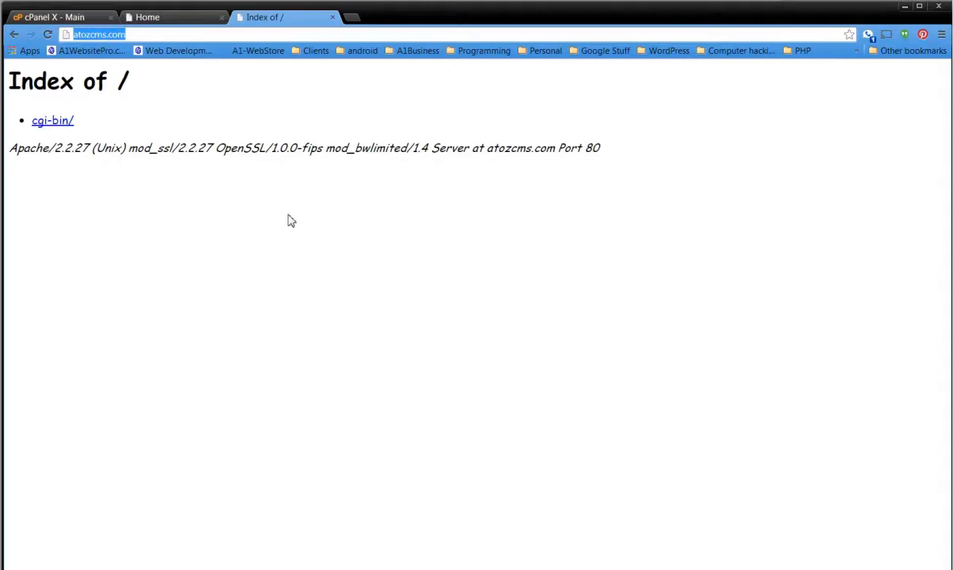
Open the FTP Accounts page in cPanel and enter the new account's login name in lowercase.
{"action": "left_click", "coordinate": [64, 16]}
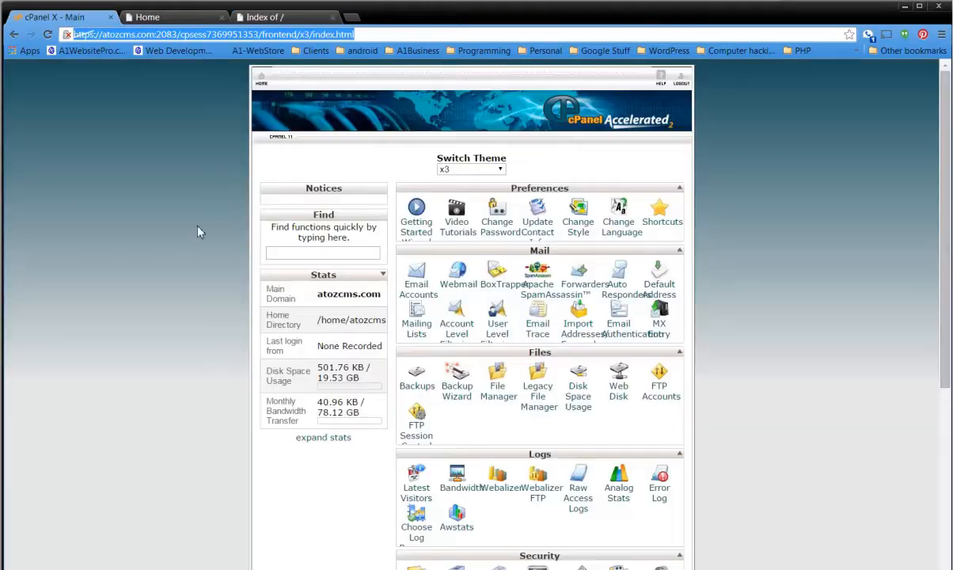
{"action": "left_click", "coordinate": [662, 393]}
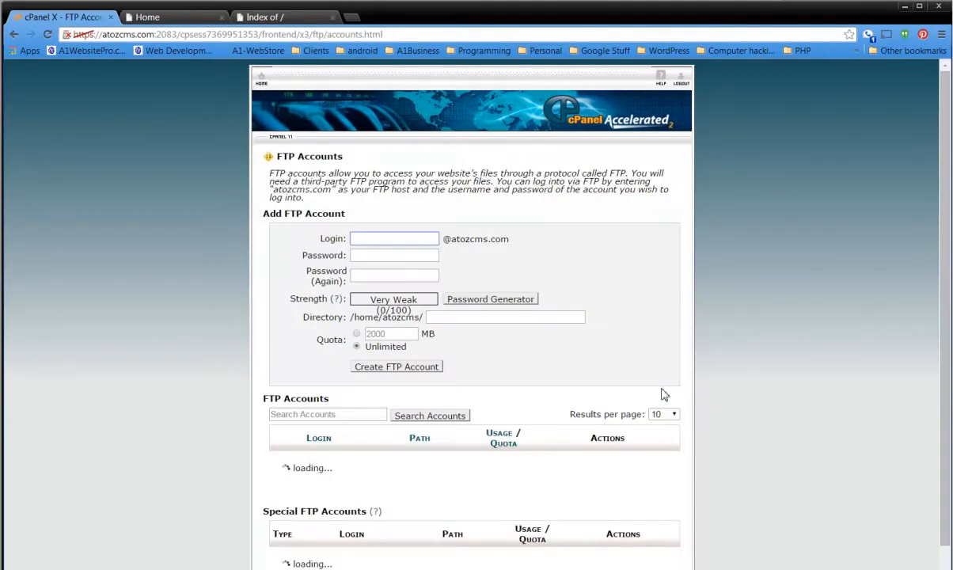
{"action": "left_click", "coordinate": [401, 242]}
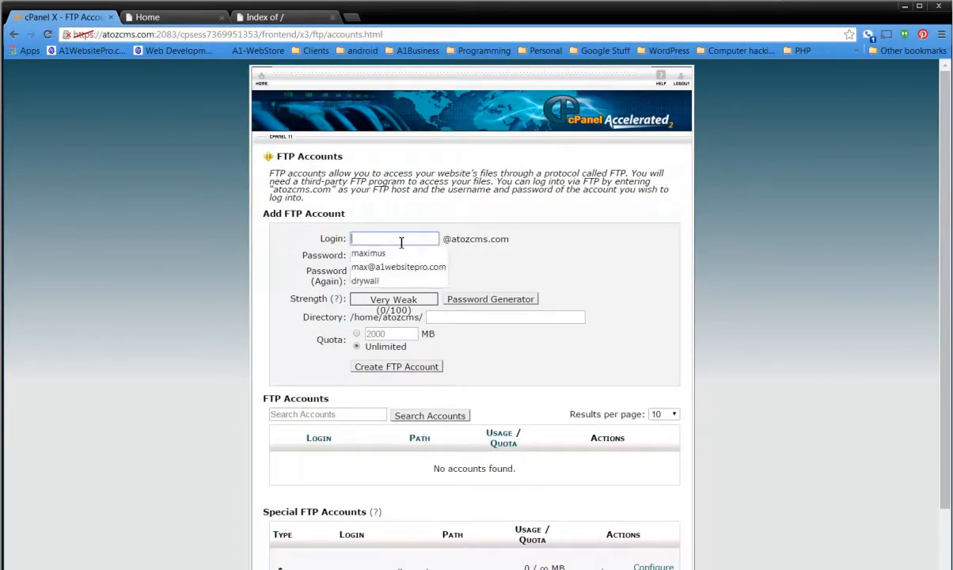
{"action": "type", "text": "MAX"}
{"action": "key", "text": "Tab"}
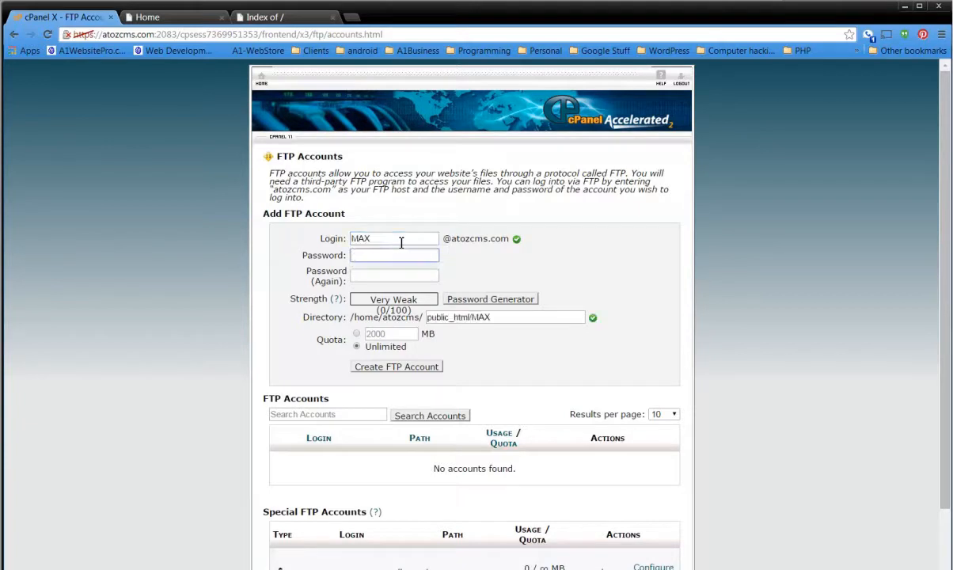
{"action": "double_click", "coordinate": [391, 242]}
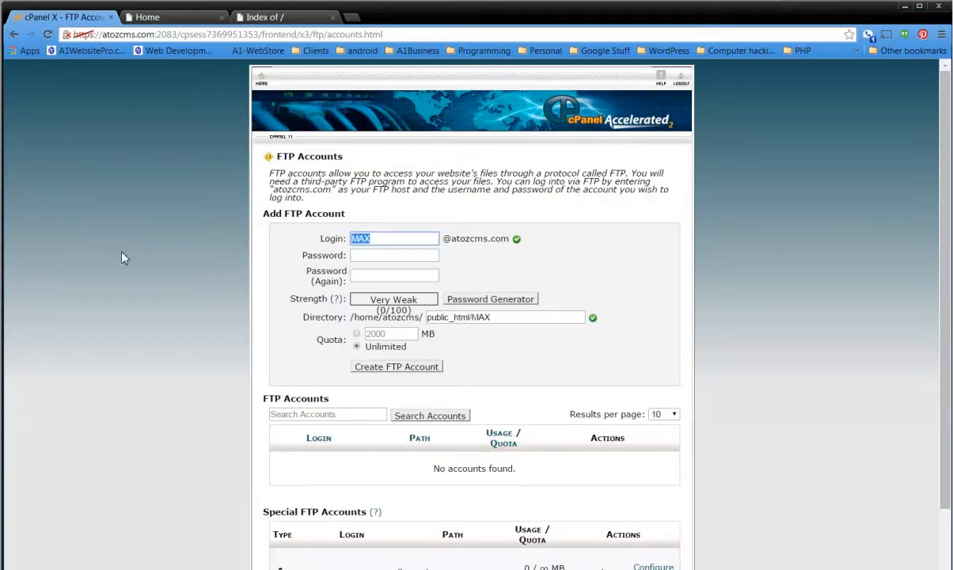
{"action": "type", "text": "max"}
{"action": "key", "text": "Tab"}
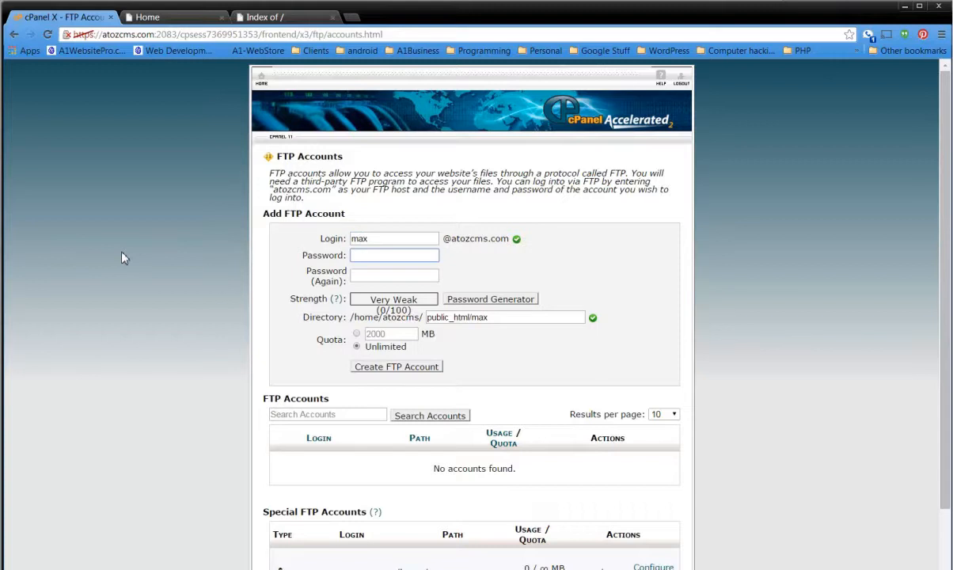
Enter and repeat the FTP account password, set the directory to public_html/, and create the account.
{"action": "type", "text": "12345"}
{"action": "key", "text": "Tab"}
{"action": "type", "text": "12•••••••"}
{"action": "left_click", "coordinate": [531, 318]}
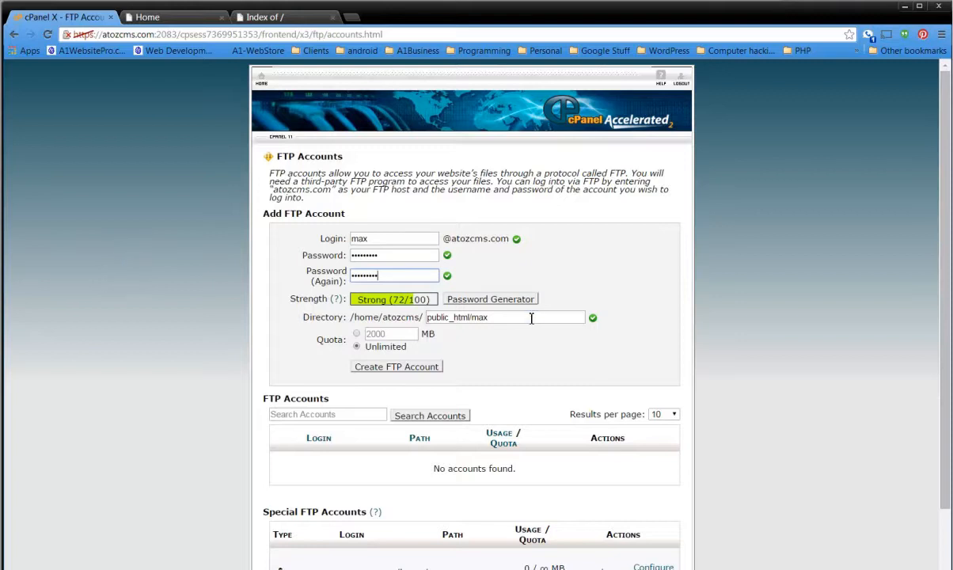
{"action": "key", "text": "BackSpace"}
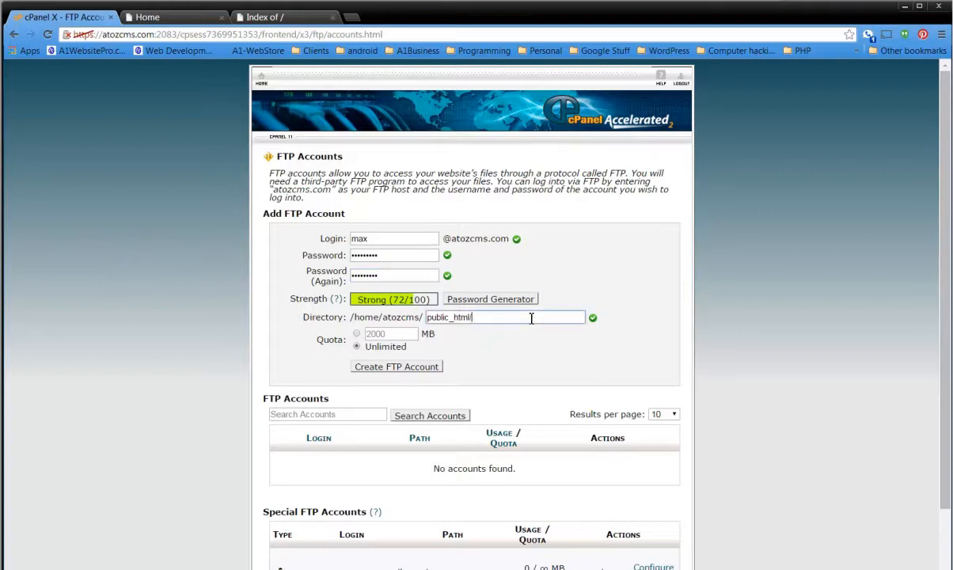
{"action": "left_click", "coordinate": [411, 367]}
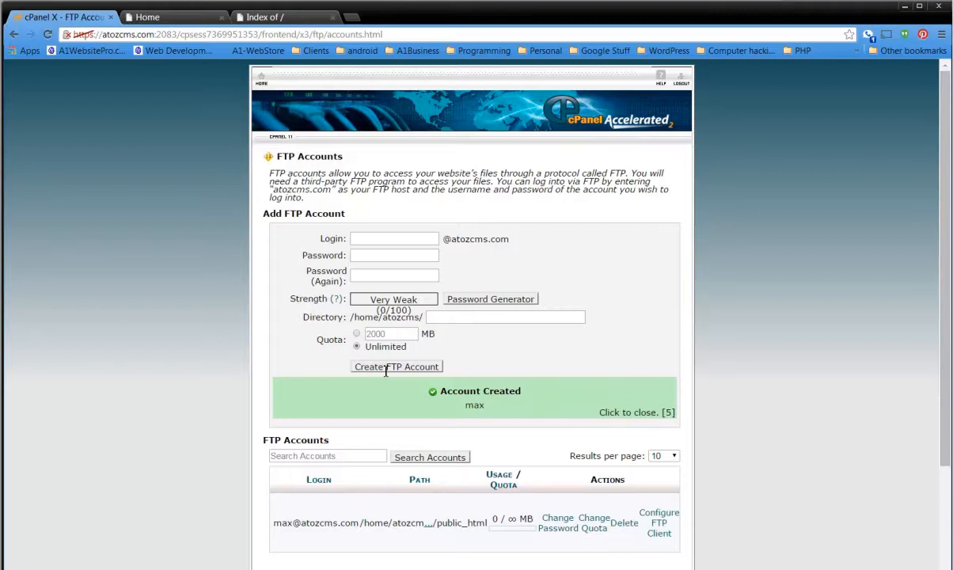
Load the FileZilla project site in a new tab, and switch to the FileZilla client.
{"action": "left_click", "coordinate": [353, 16]}
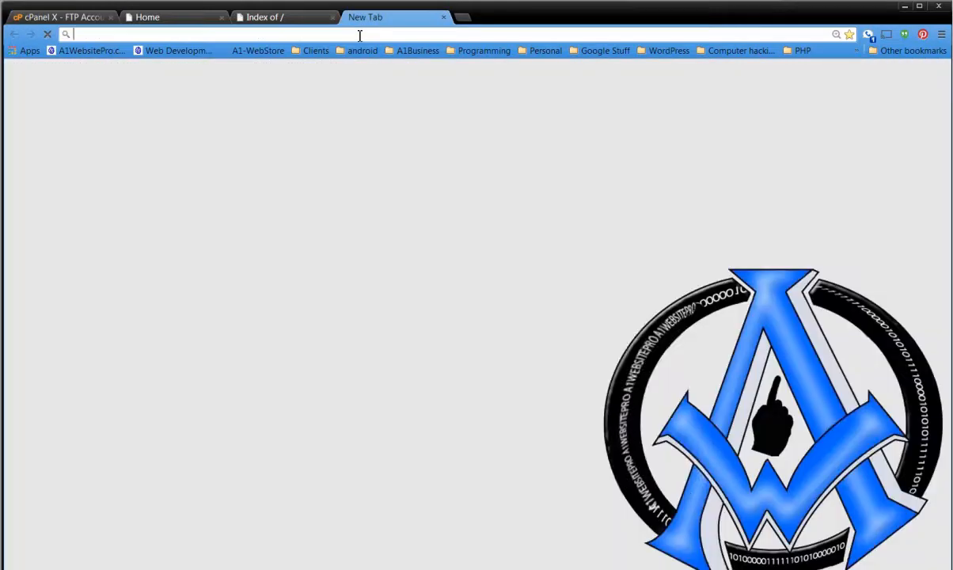
{"action": "type", "text": "file"}
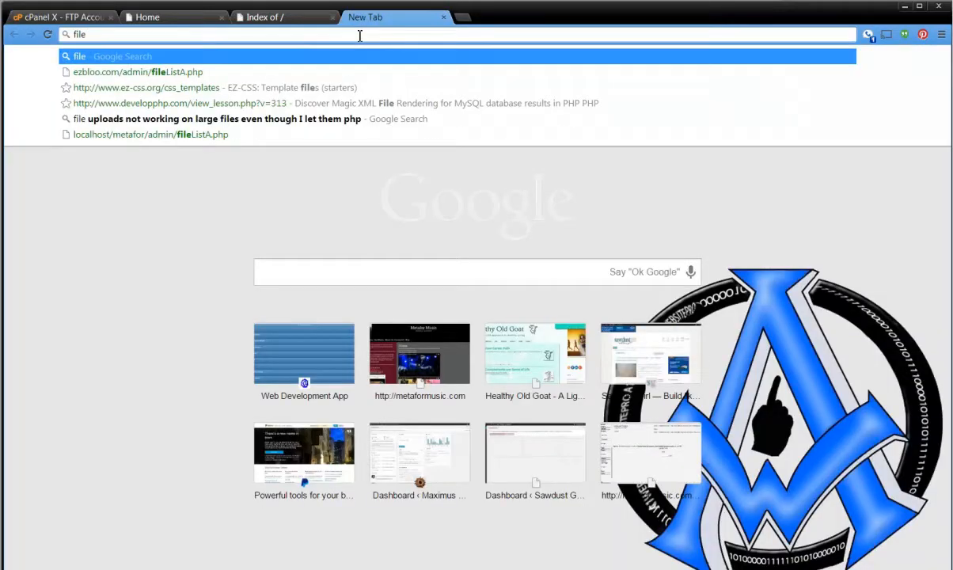
{"action": "type", "text": "zilla"}
{"action": "key", "text": "Return"}
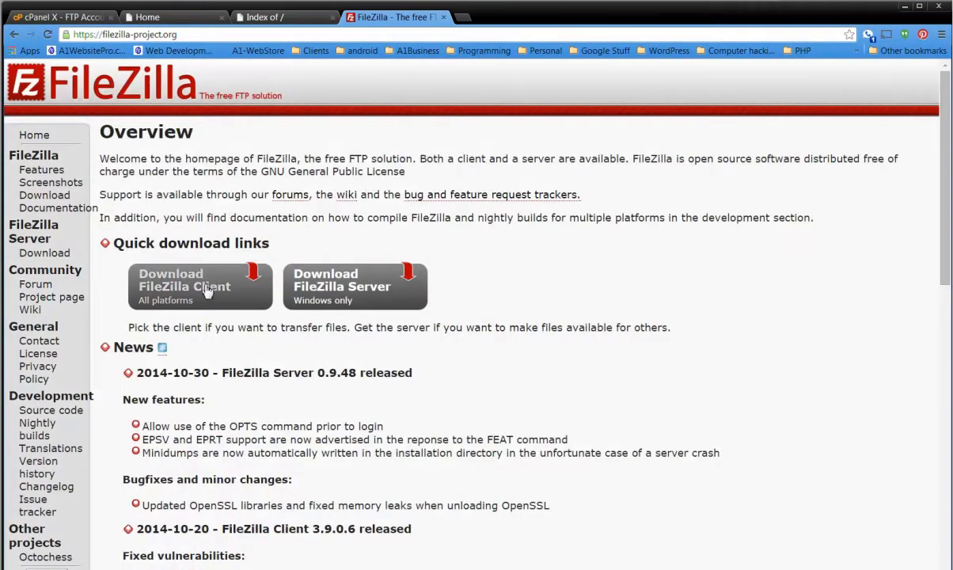
{"action": "left_click", "coordinate": [189, 304]}
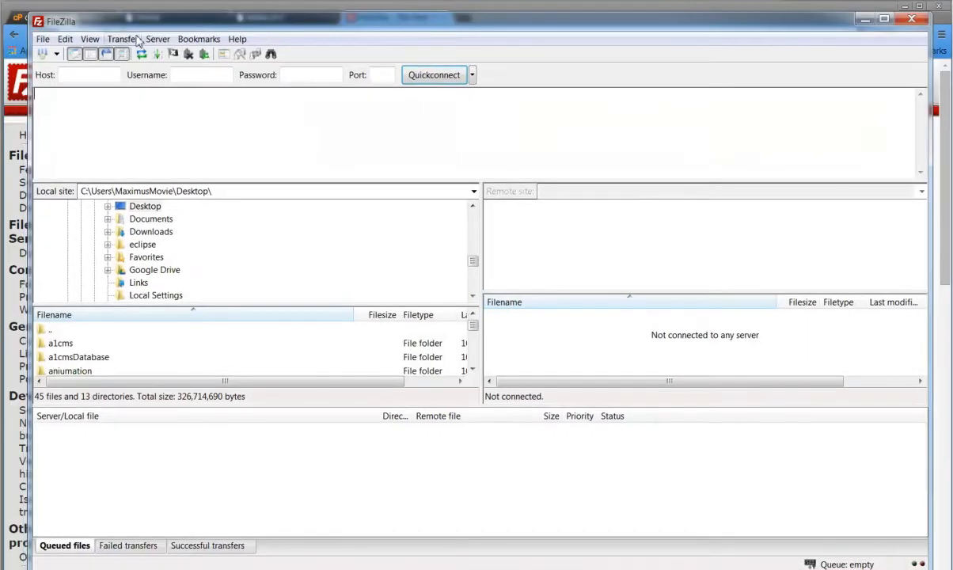
Connect FileZilla to the host atozcms.com with the FTP account's username and password.
{"action": "left_click", "coordinate": [81, 75]}
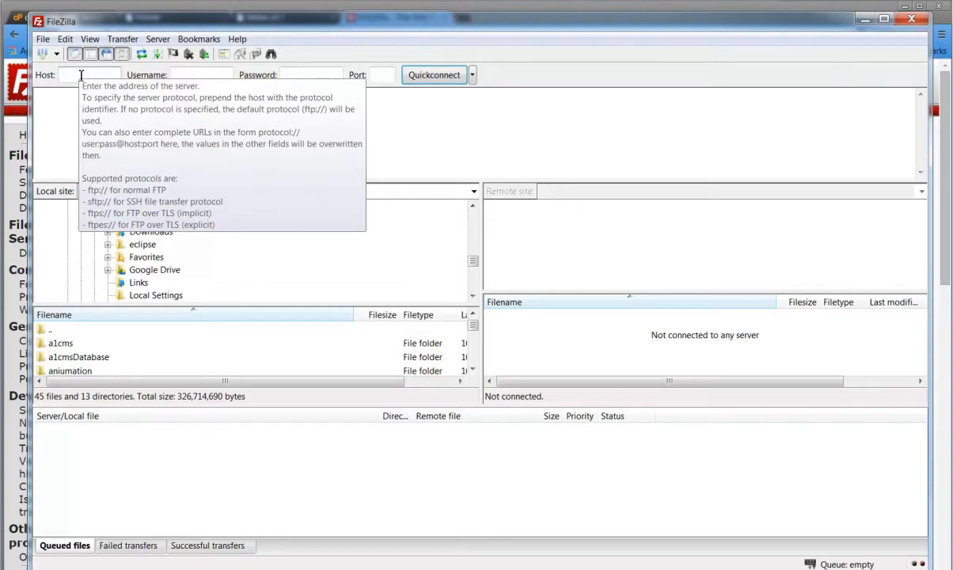
{"action": "type", "text": "atozcms.com"}
{"action": "key", "text": "Tab"}
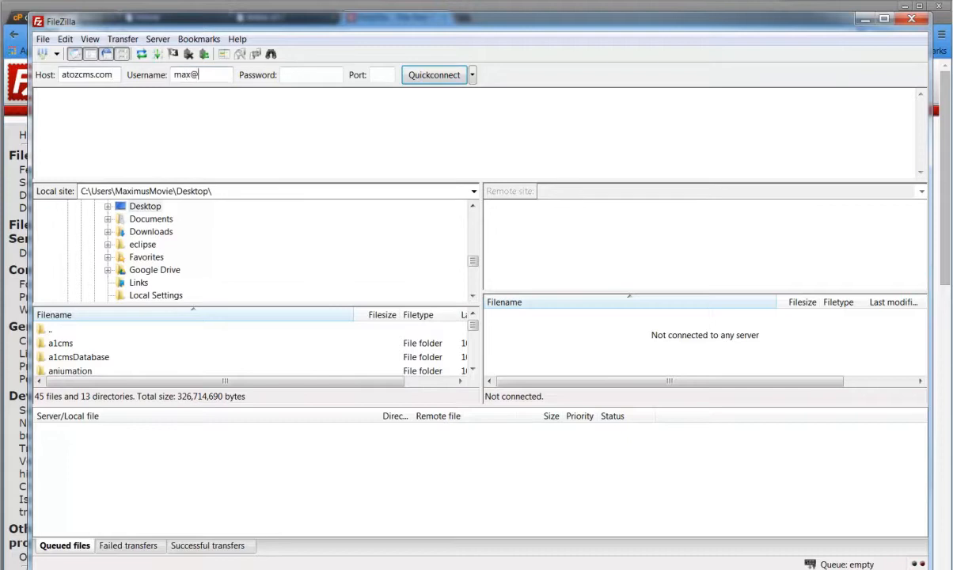
{"action": "key", "text": "Tab"}
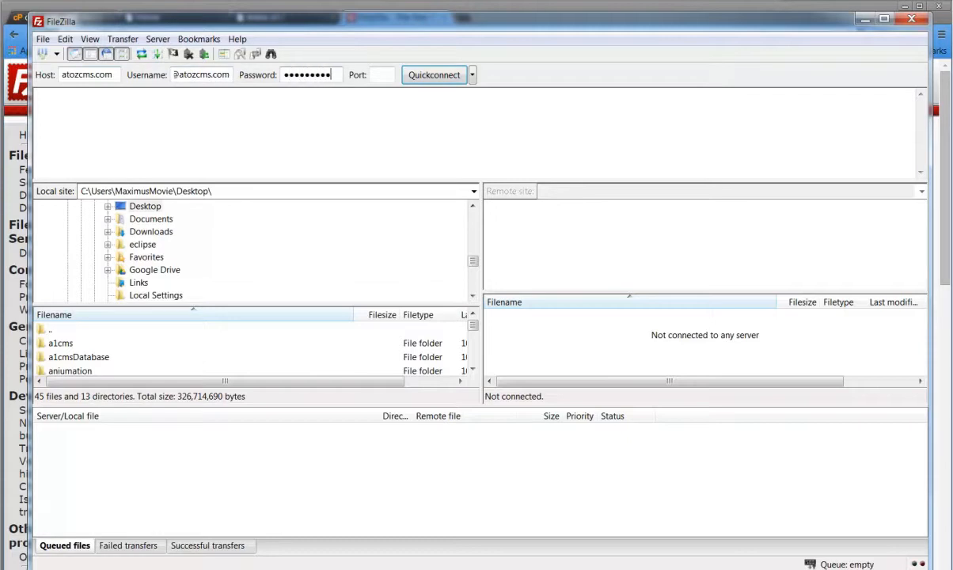
{"action": "left_click", "coordinate": [427, 79]}
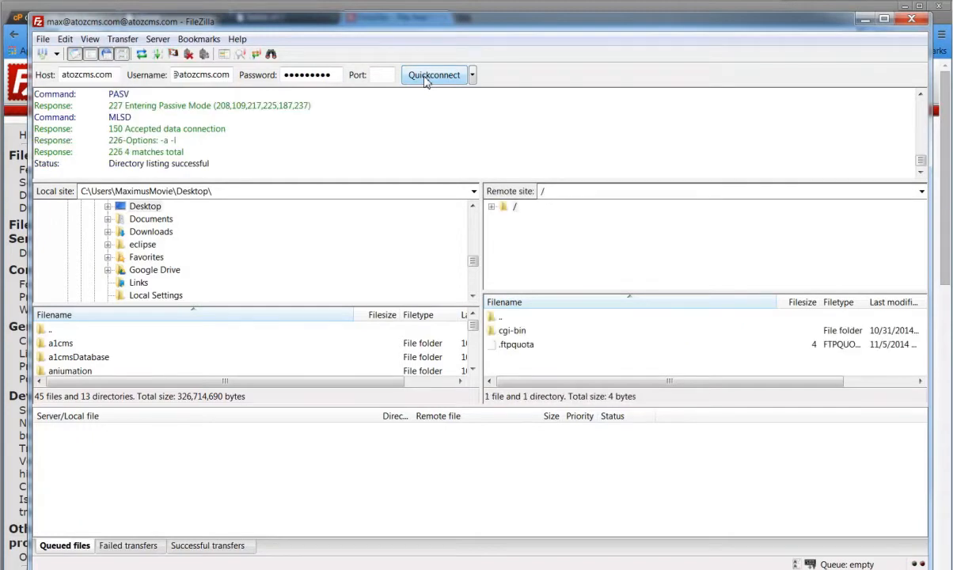
Browse the local site to the ezbloo folder inside the Desktop's EZBLOO folder.
{"action": "left_click", "coordinate": [133, 208]}
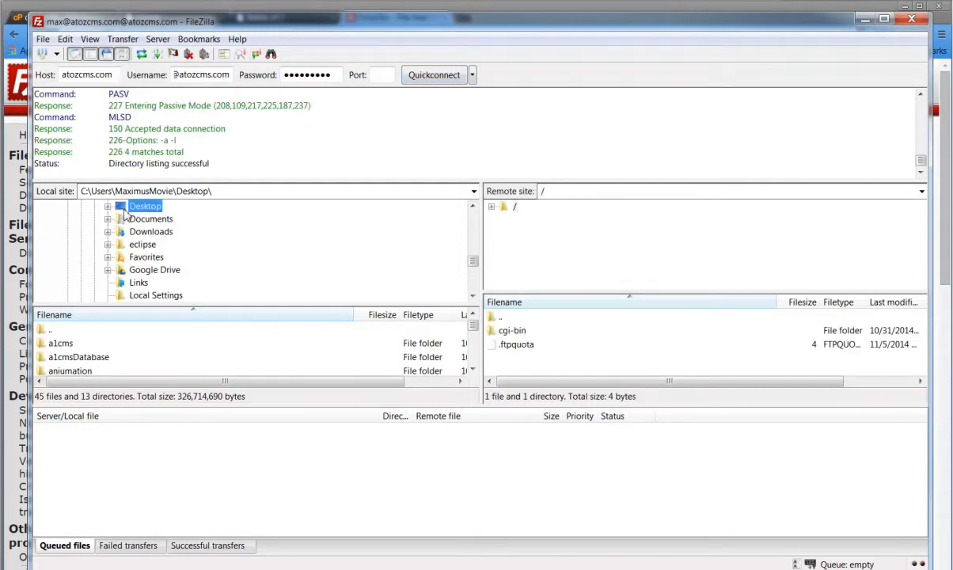
{"action": "left_click", "coordinate": [472, 369]}
{"action": "left_click", "coordinate": [473, 369]}
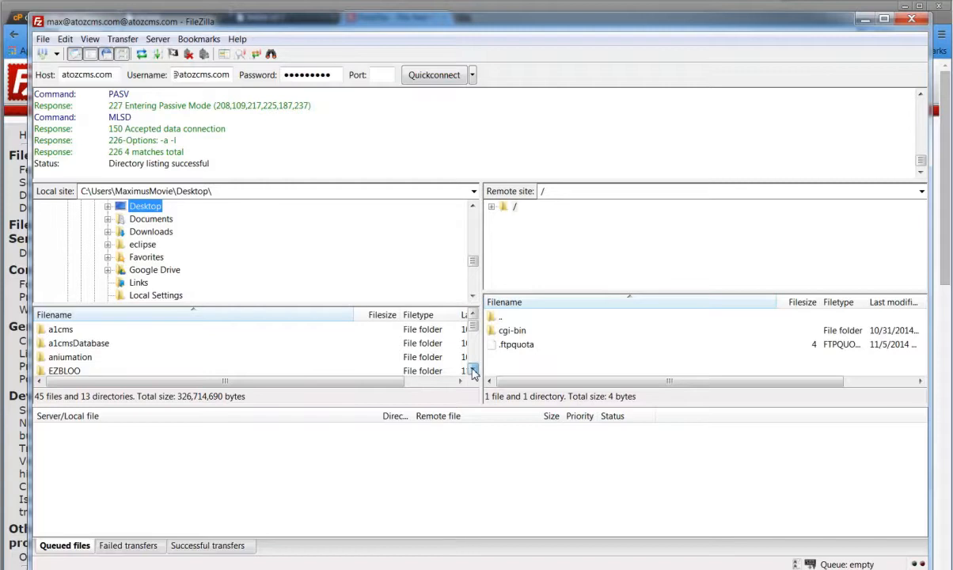
{"action": "left_click", "coordinate": [472, 370]}
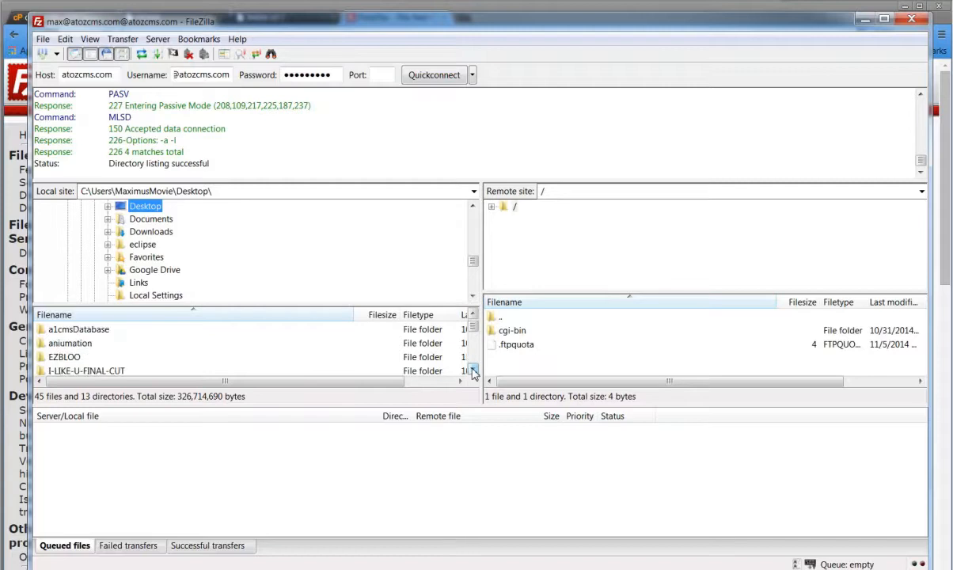
{"action": "double_click", "coordinate": [64, 358]}
{"action": "double_click", "coordinate": [63, 343]}
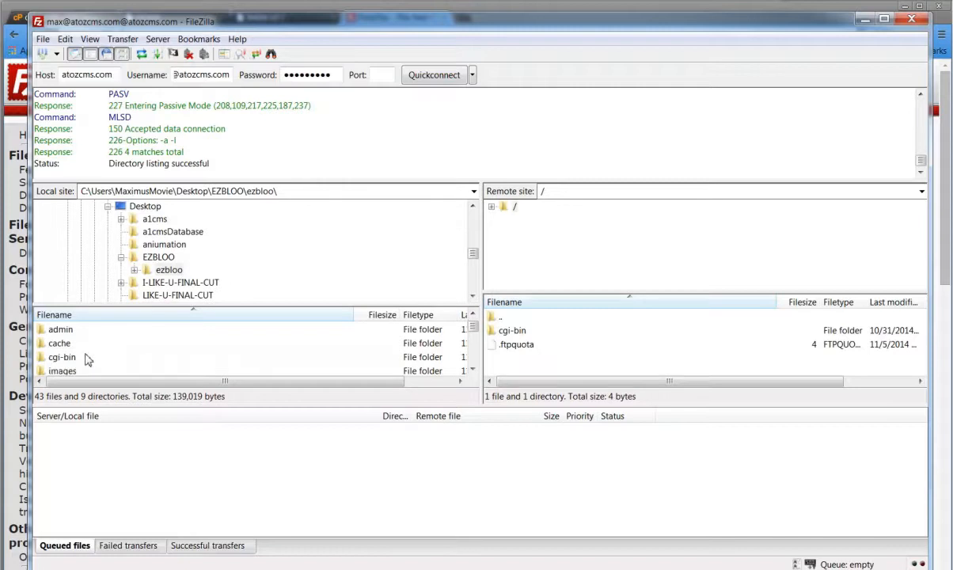
Upload everything in the local ezbloo folder to the remote root, always overwriting files that already exist.
{"action": "left_click", "coordinate": [88, 361]}
{"action": "key", "text": "ctrl+a"}
{"action": "right_click", "coordinate": [80, 358]}
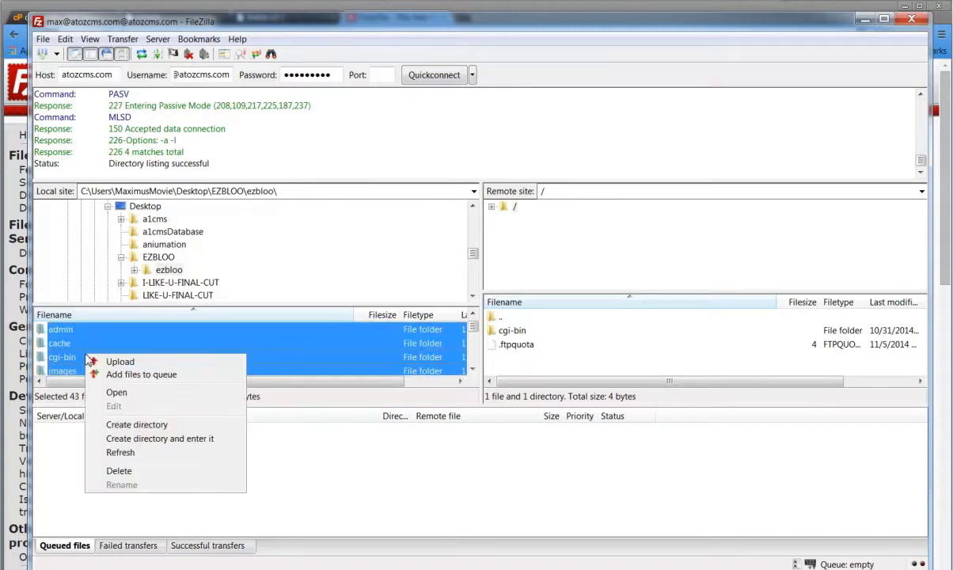
{"action": "left_click", "coordinate": [113, 362]}
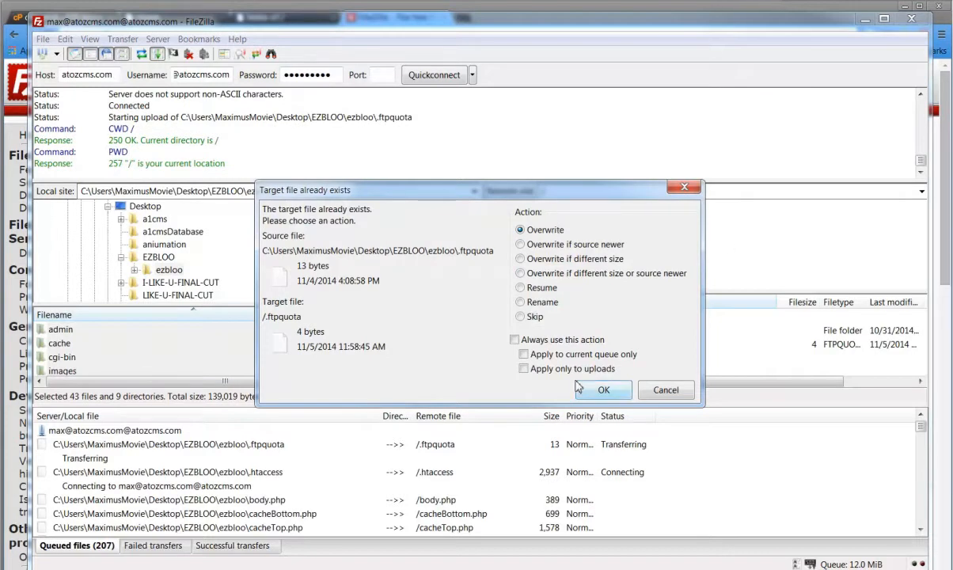
{"action": "left_click", "coordinate": [515, 340]}
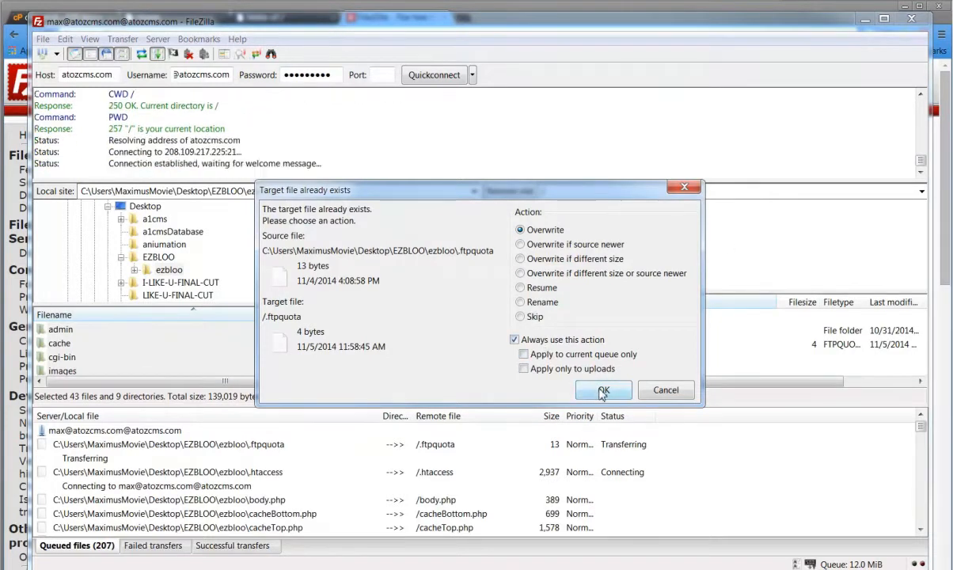
{"action": "left_click", "coordinate": [604, 390]}
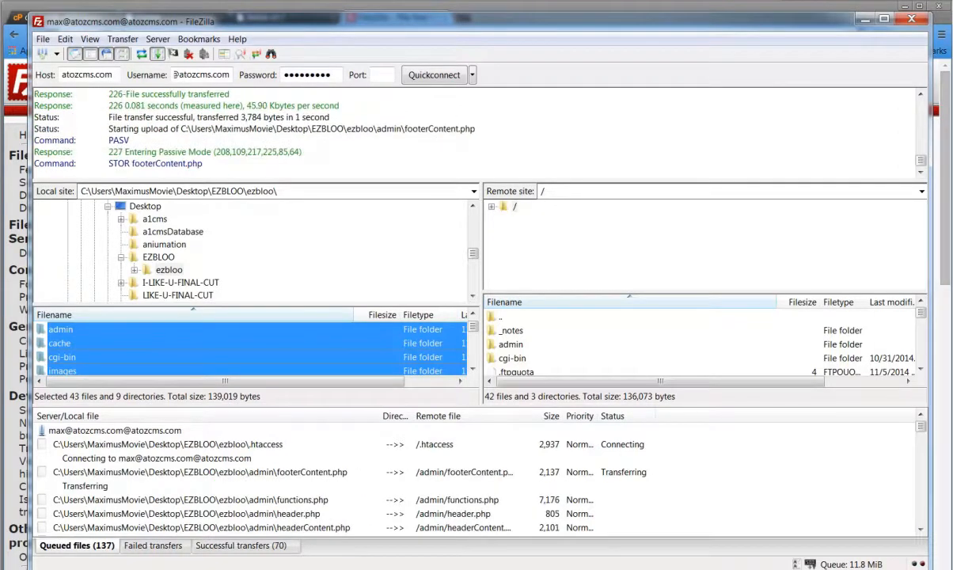
Switch back to cPanel in the browser and open the MySQL Database Wizard.
{"action": "left_click", "coordinate": [865, 19]}
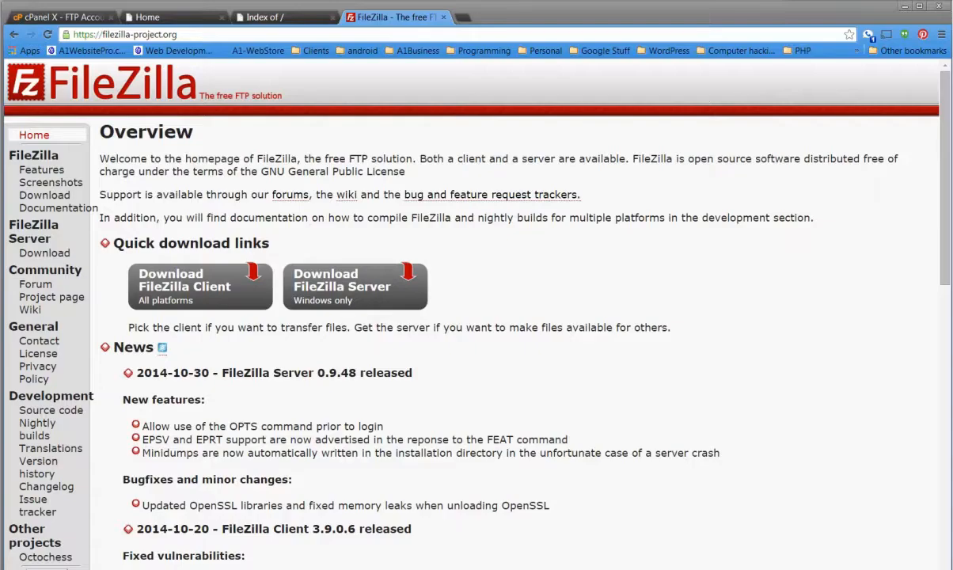
{"action": "left_click", "coordinate": [63, 17]}
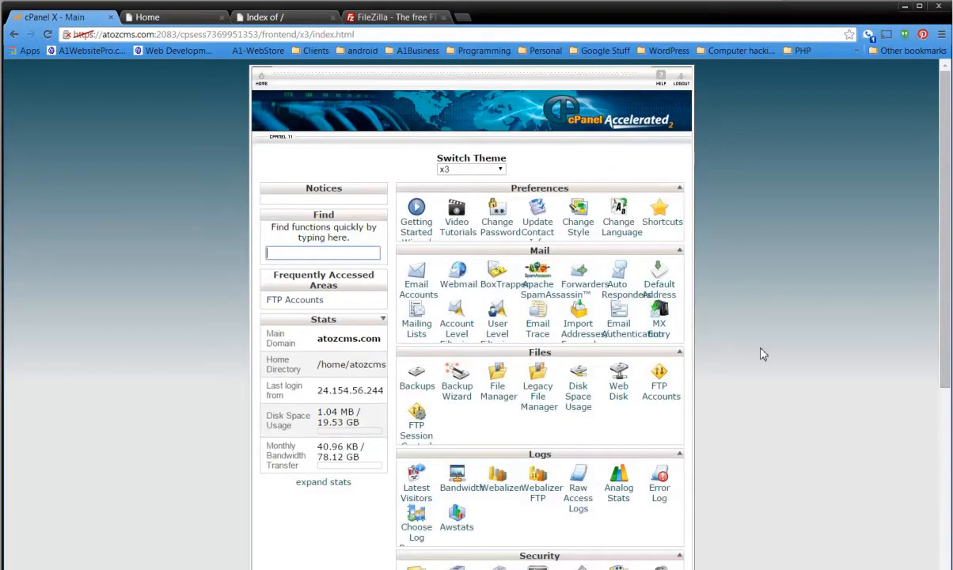
{"action": "scroll", "coordinate": [761, 353], "scroll_direction": "down", "scroll_amount": 3}
{"action": "scroll", "coordinate": [763, 352], "scroll_direction": "down", "scroll_amount": 1}
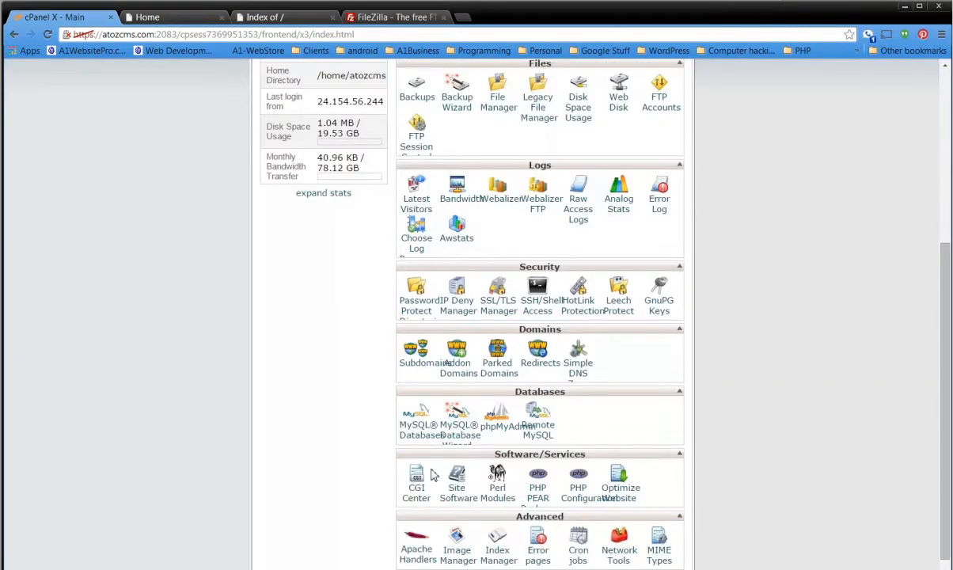
{"action": "left_click", "coordinate": [437, 419]}
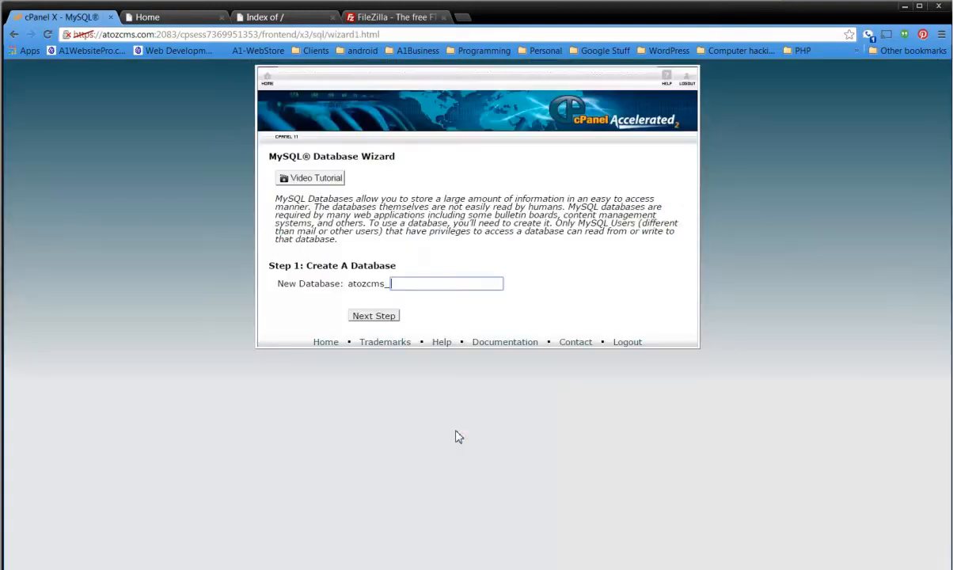
Create a new MySQL database with ezbloo after the atozcms_ prefix.
{"action": "left_click", "coordinate": [430, 284]}
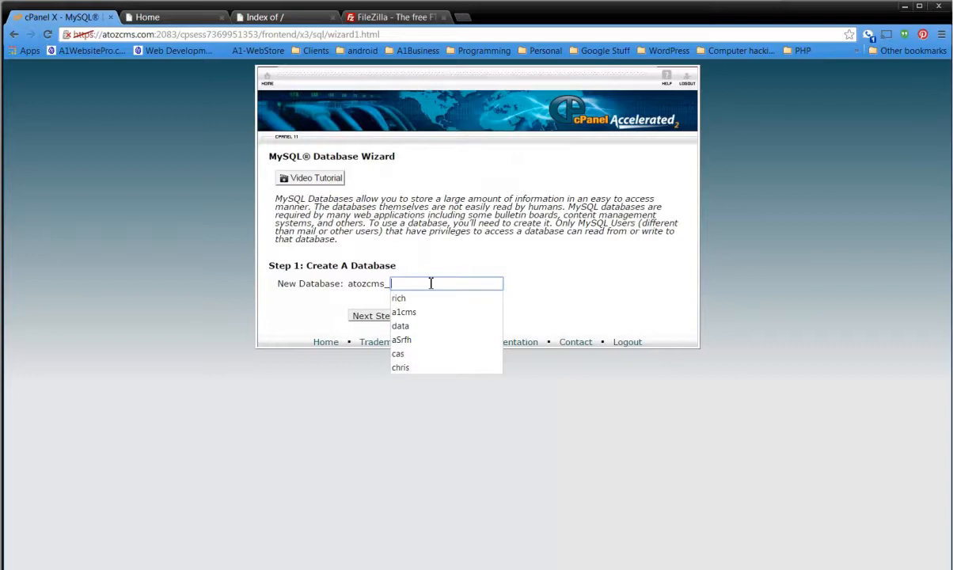
{"action": "type", "text": "ezbloo"}
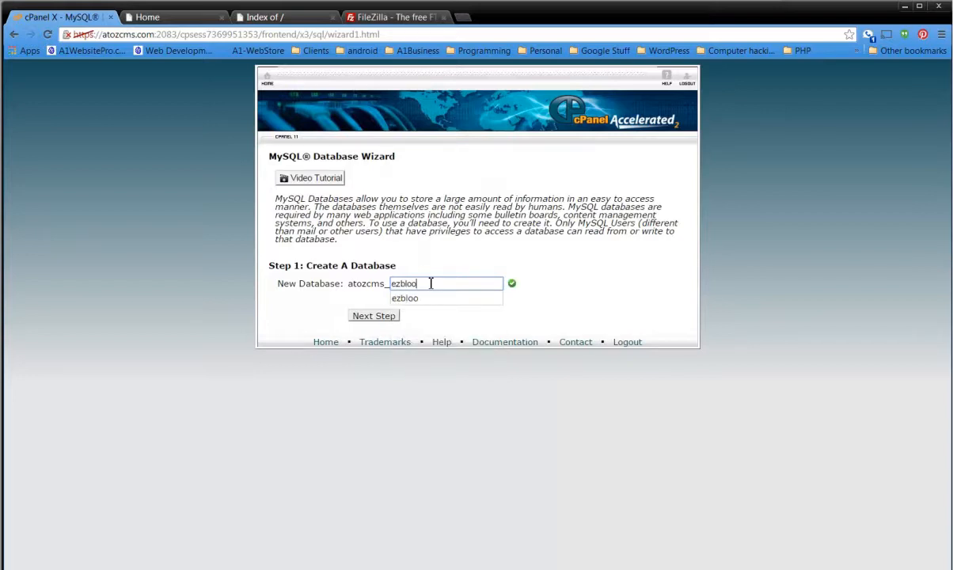
{"action": "left_click", "coordinate": [405, 298]}
{"action": "left_click", "coordinate": [375, 317]}
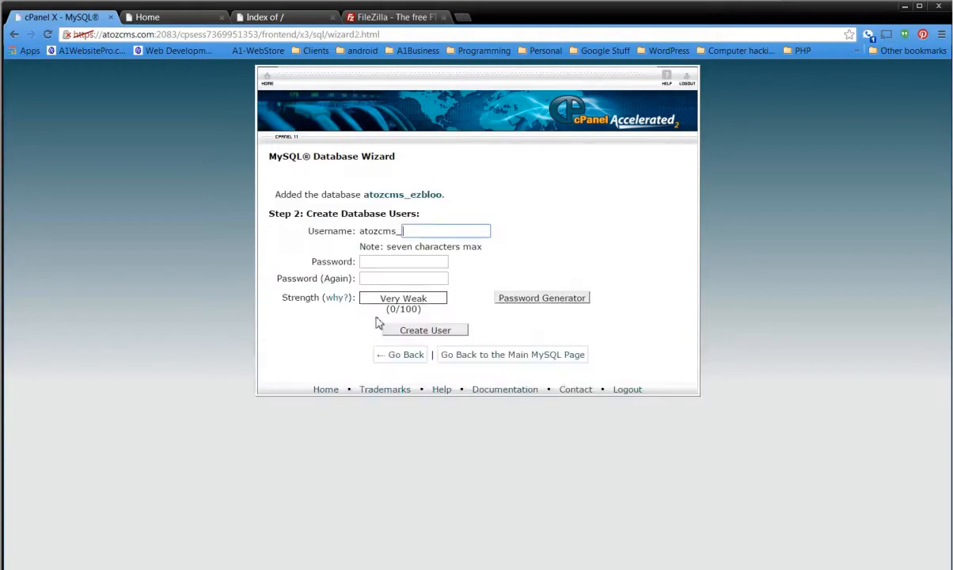
Create the database user, entering its username and entering and repeating its password.
{"action": "left_click", "coordinate": [434, 229]}
{"action": "type", "text": "max"}
{"action": "key", "text": "Tab"}
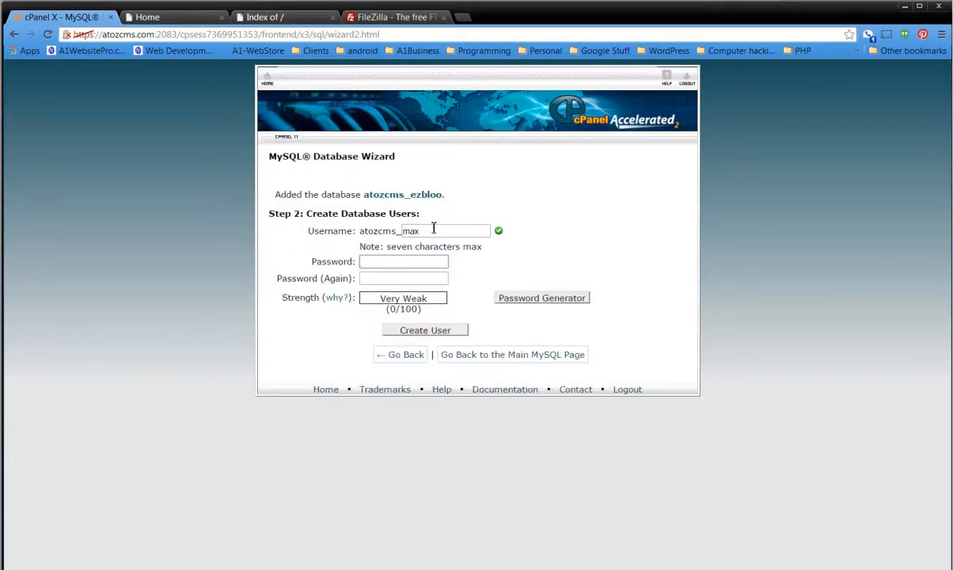
{"action": "type", "text": "p••••••••"}
{"action": "key", "text": "Tab"}
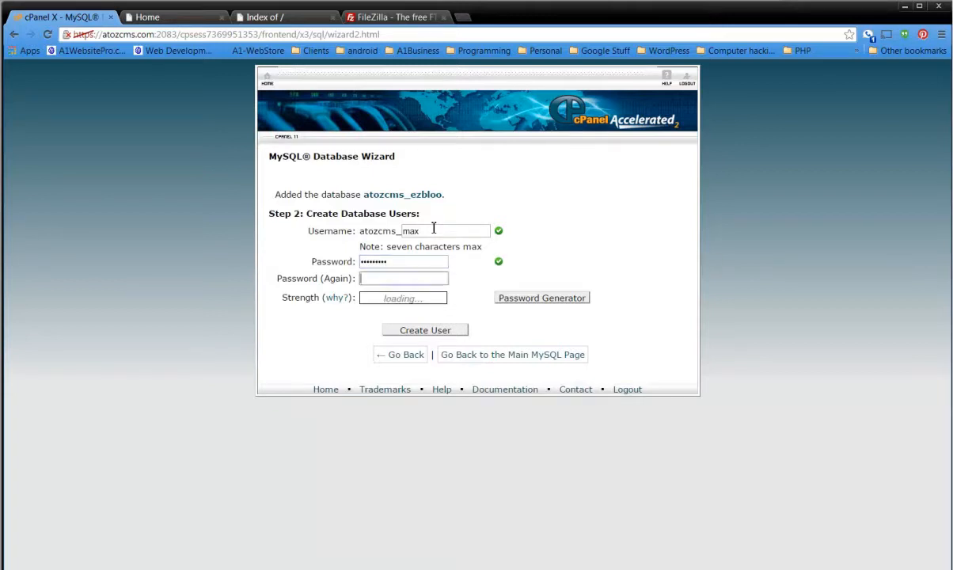
{"action": "type", "text": "•••••••••"}
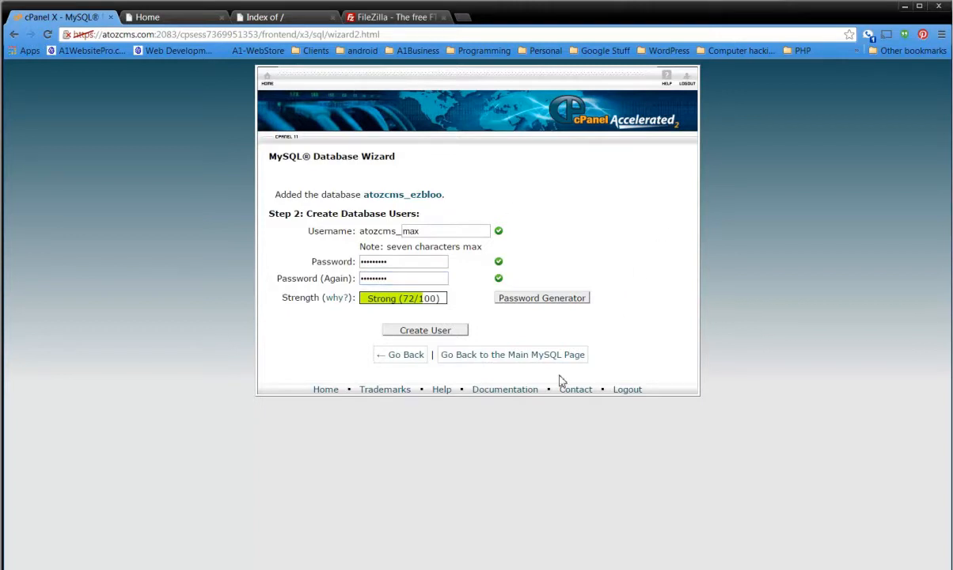
{"action": "left_click", "coordinate": [423, 333]}
{"action": "left_click", "coordinate": [429, 331]}
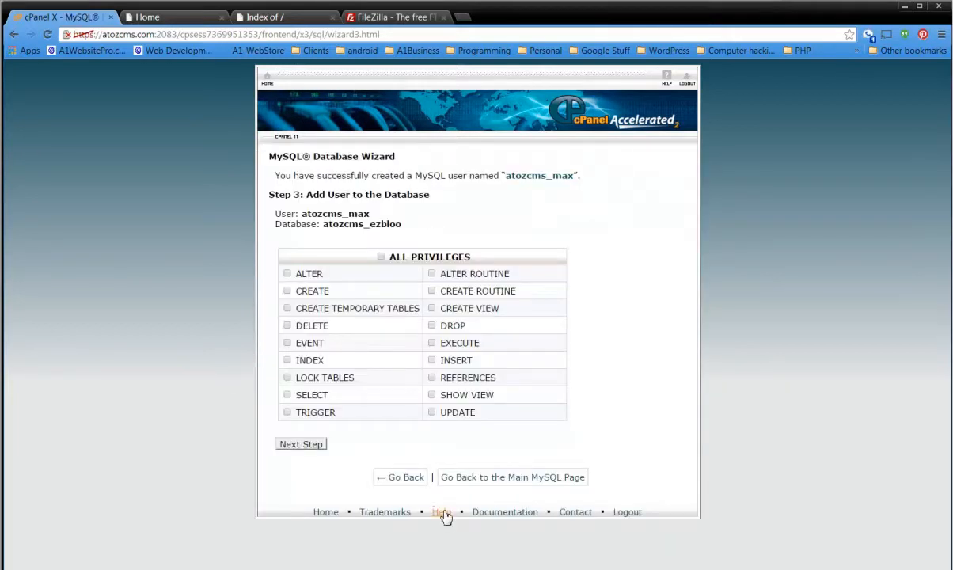
Grant the database user all privileges on atozcms_ezbloo, and copy the user and database names into a blank Notepad document.
{"action": "left_click", "coordinate": [384, 258]}
{"action": "left_click_drag", "start_coordinate": [403, 225], "coordinate": [272, 212]}
{"action": "right_click", "coordinate": [303, 221]}
{"action": "left_click", "coordinate": [317, 227]}
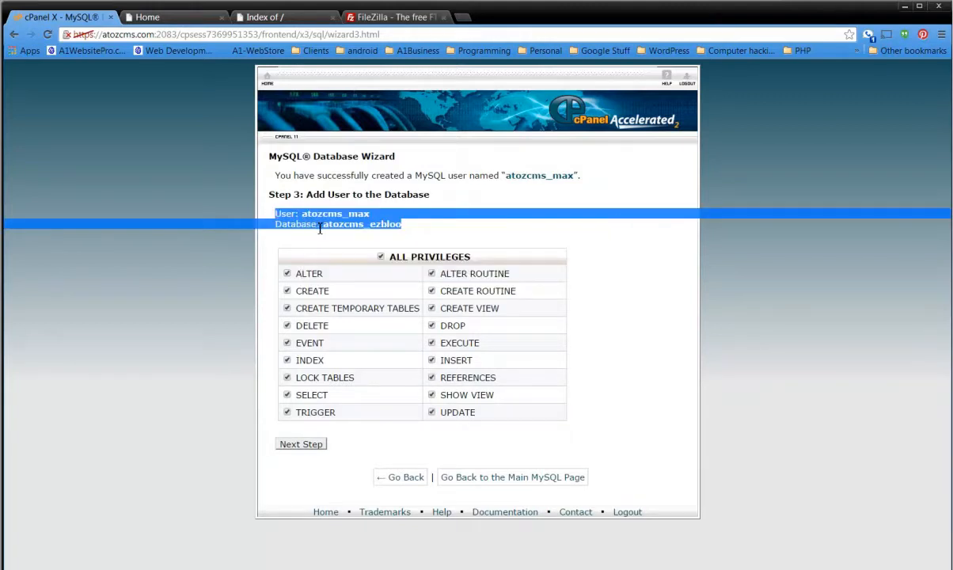
{"action": "left_click", "coordinate": [305, 447]}
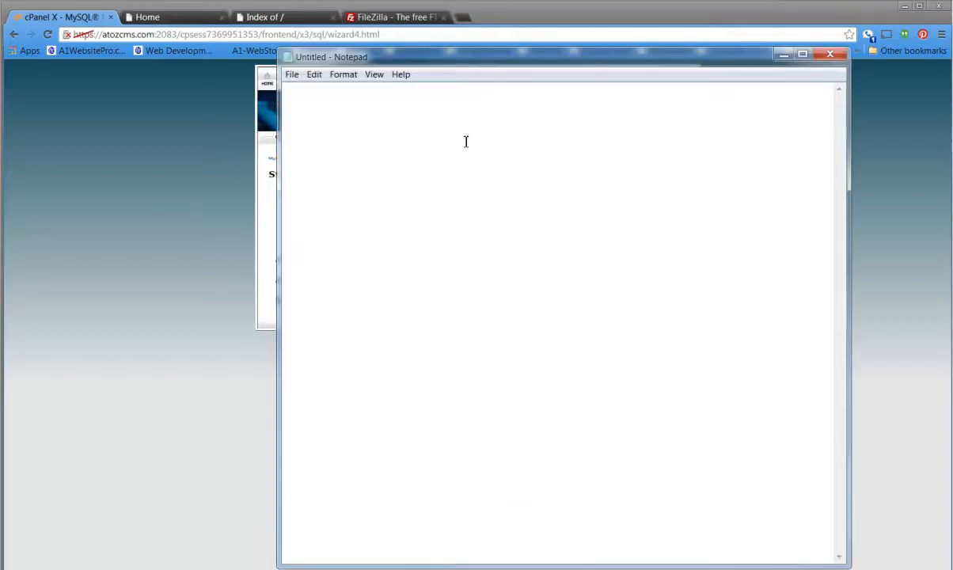
{"action": "key", "text": "ctrl+v"}
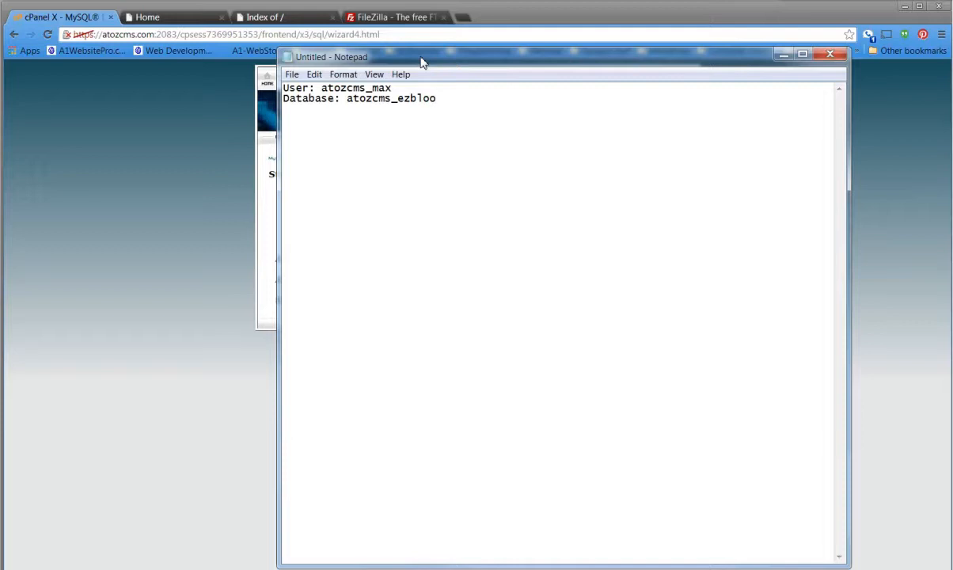
{"action": "left_click", "coordinate": [784, 55]}
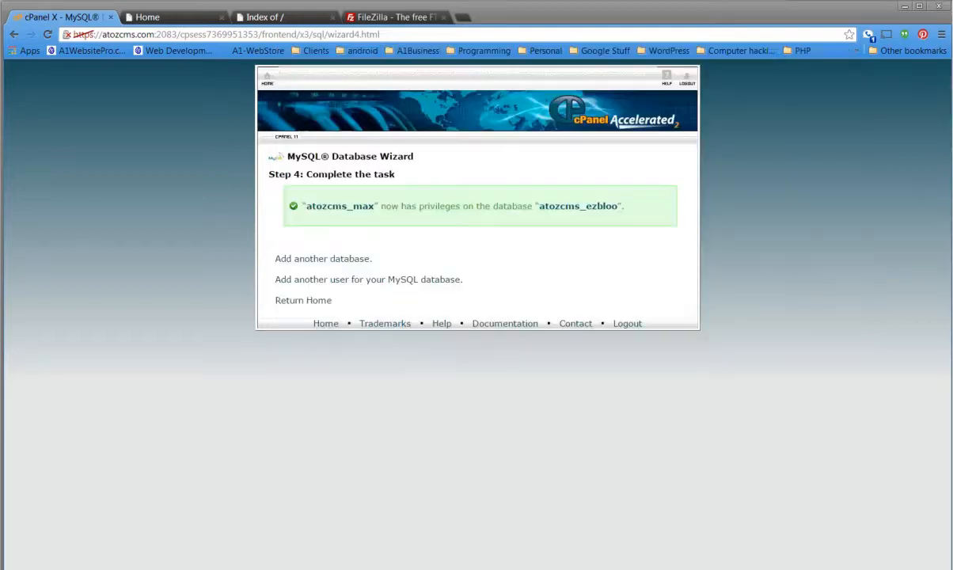
Check the upload in FileZilla, and reload atozcms.com in its browser tab.
{"action": "left_click_drag", "start_coordinate": [0, 68], "coordinate": [382, 23]}
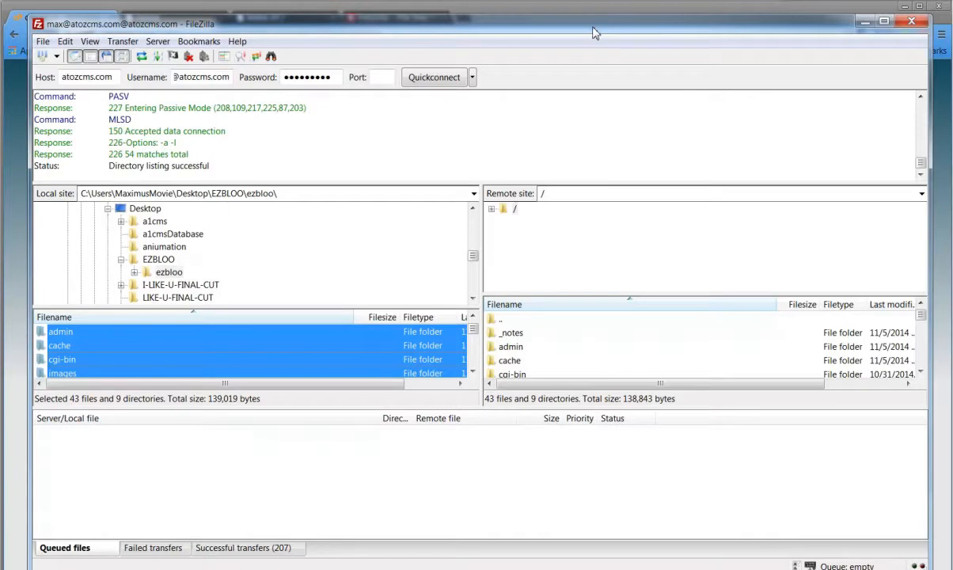
{"action": "left_click_drag", "start_coordinate": [592, 29], "coordinate": [2, 127]}
{"action": "left_click", "coordinate": [266, 21]}
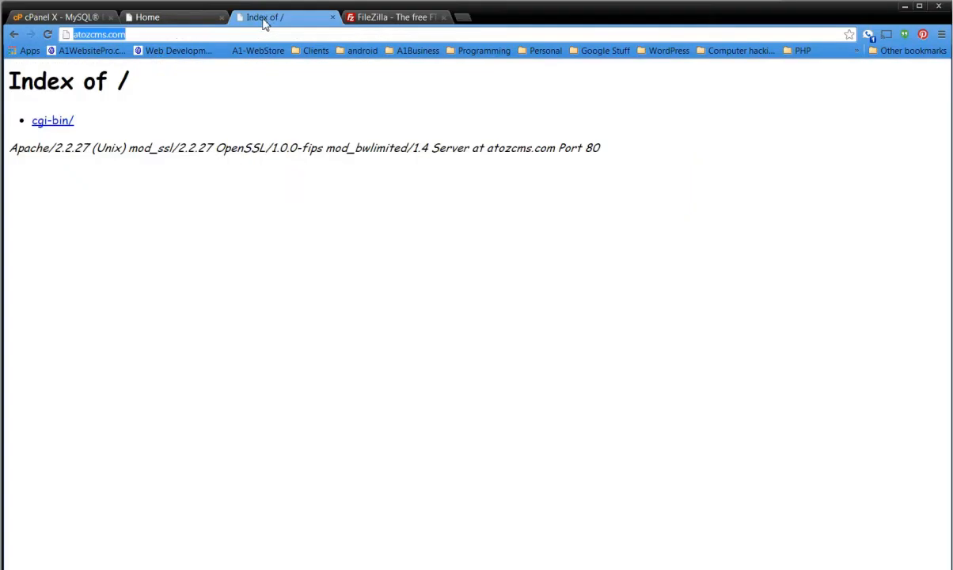
{"action": "left_click", "coordinate": [168, 36]}
{"action": "key", "text": "Return"}
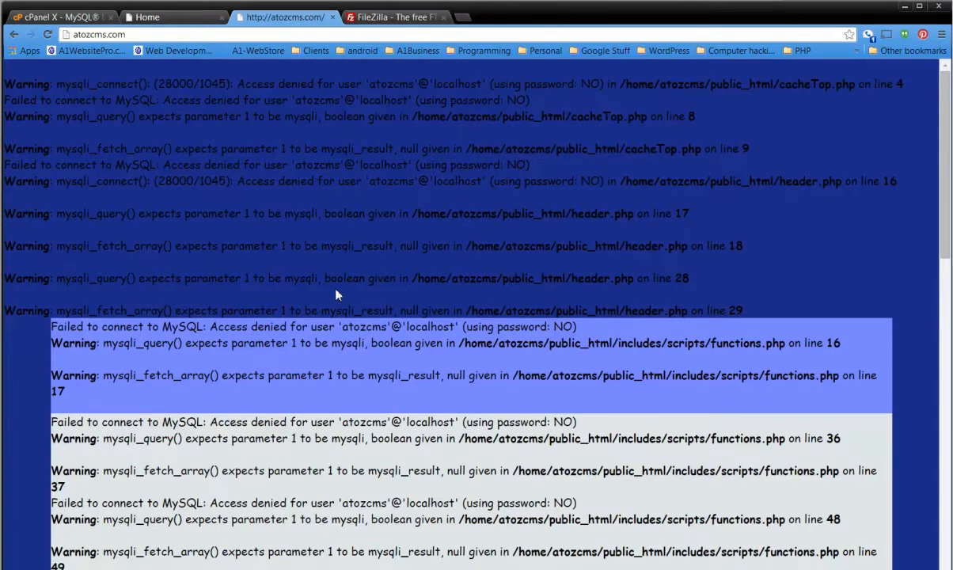
Examine the database connection messages on the site's page and the database details noted in Notepad.
{"action": "scroll", "coordinate": [335, 294], "scroll_direction": "down", "scroll_amount": 4}
{"action": "scroll", "coordinate": [335, 294], "scroll_direction": "up", "scroll_amount": 4}
{"action": "left_click_drag", "start_coordinate": [57, 83], "coordinate": [459, 148]}
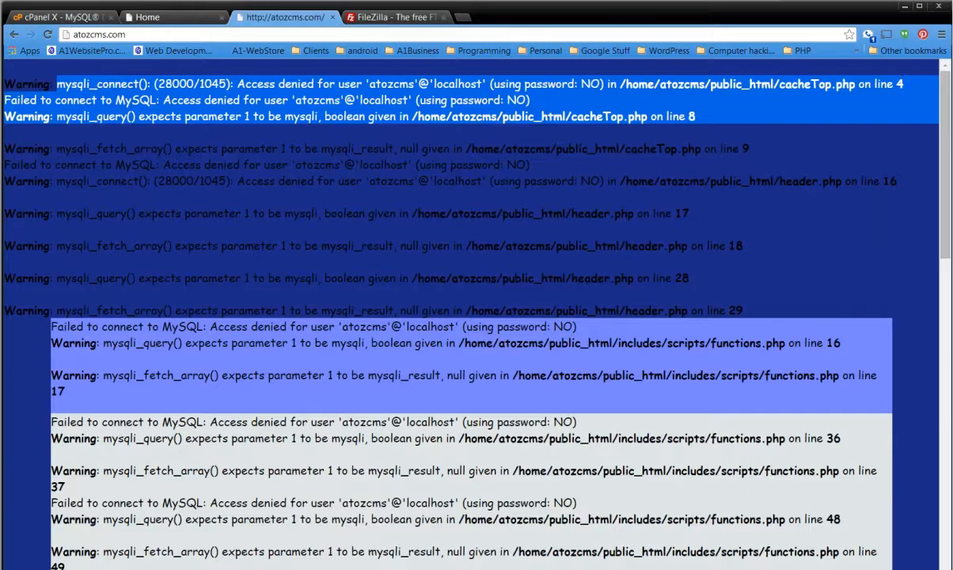
{"action": "left_click_drag", "start_coordinate": [952, 93], "coordinate": [445, 93]}
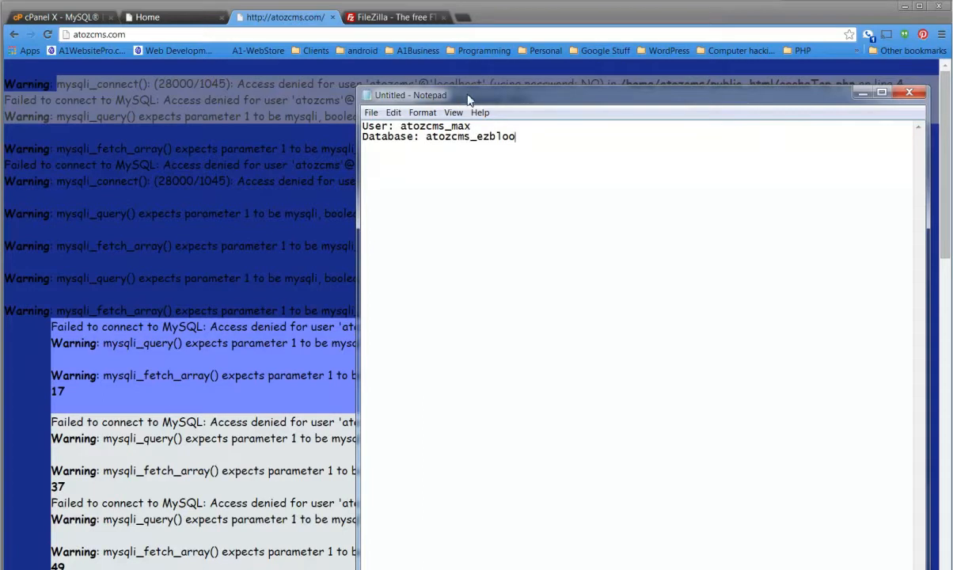
{"action": "left_click", "coordinate": [863, 93]}
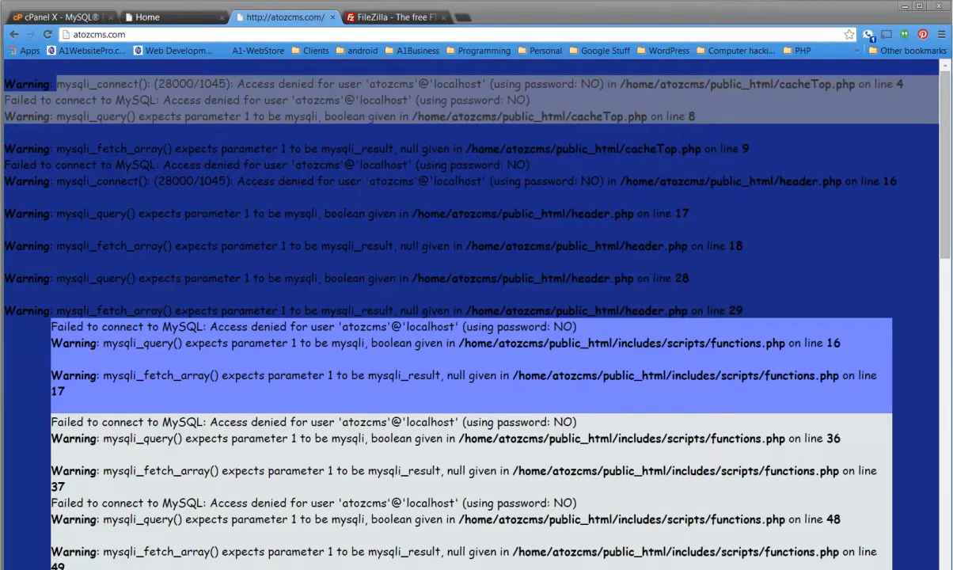
Open the ezbloo folder inside the desktop's EZBLOO folder in the file manager window.
{"action": "left_click_drag", "start_coordinate": [0, 81], "coordinate": [507, 69]}
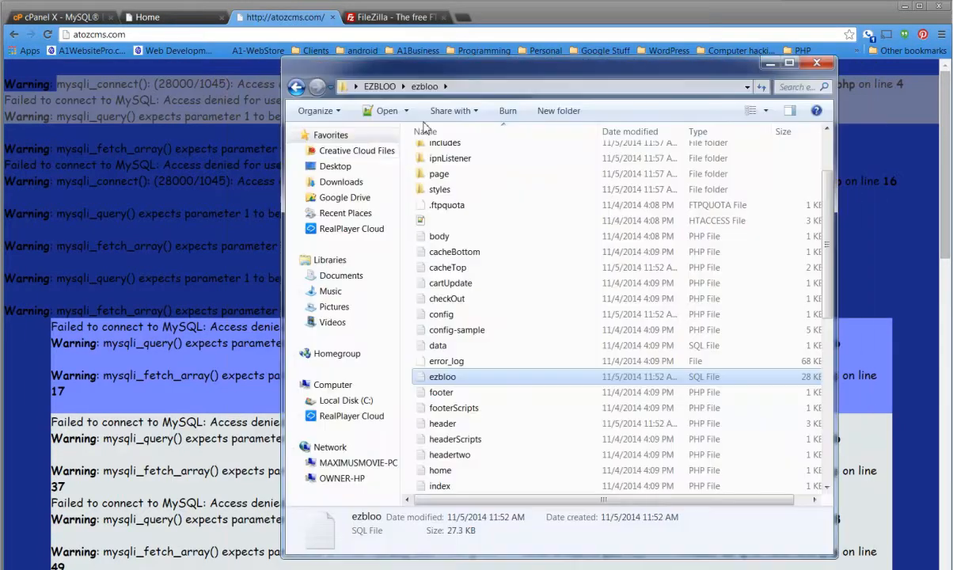
{"action": "left_click", "coordinate": [348, 170]}
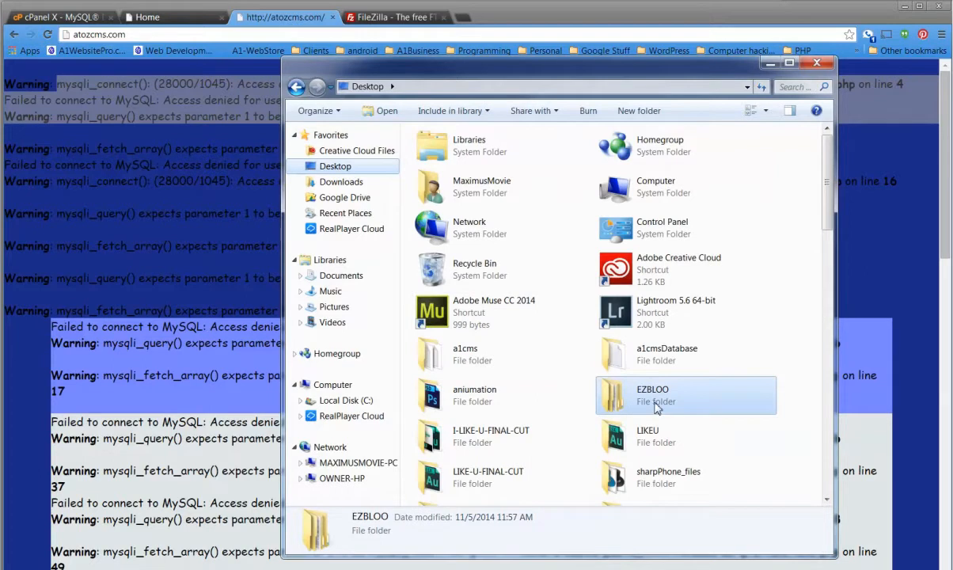
{"action": "double_click", "coordinate": [618, 388]}
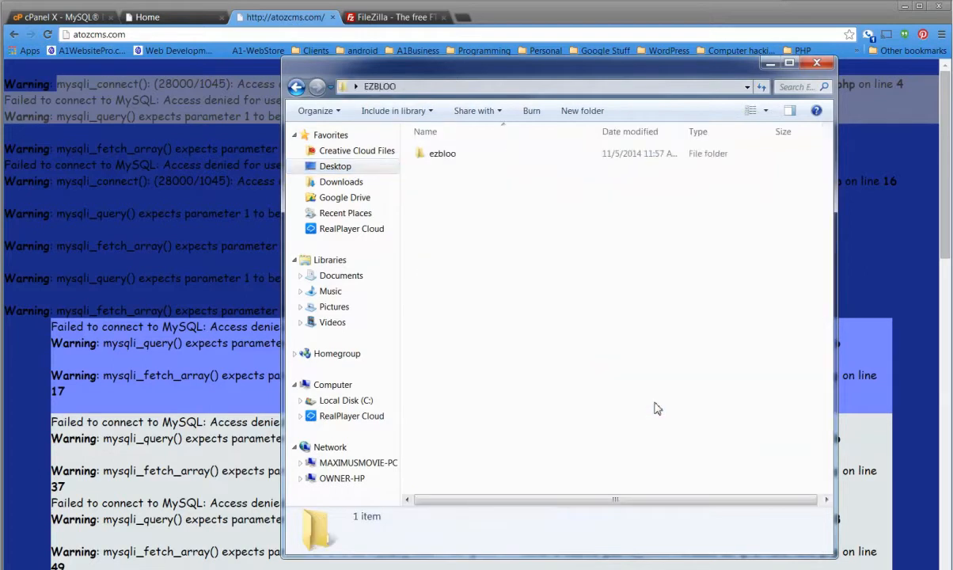
{"action": "double_click", "coordinate": [442, 153]}
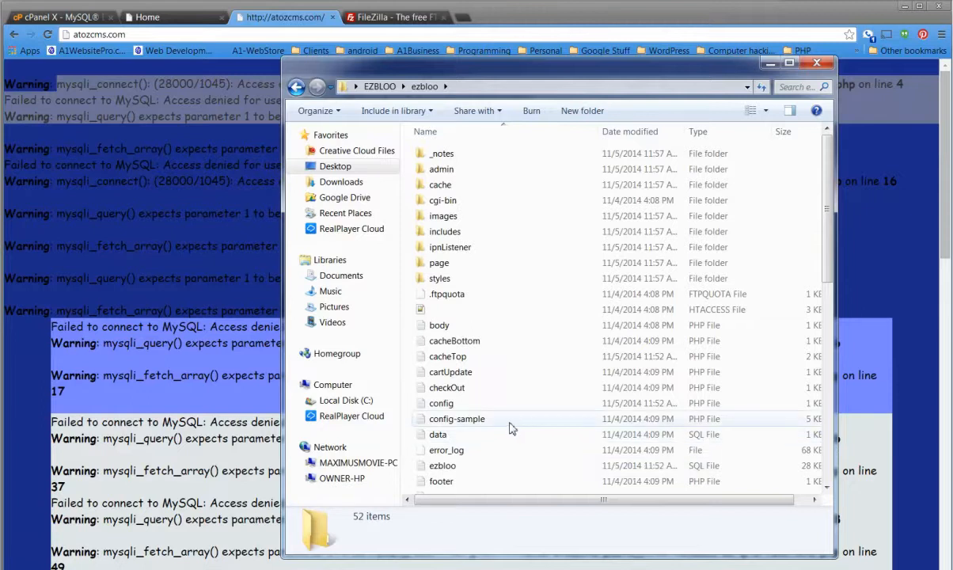
{"action": "left_click_drag", "start_coordinate": [494, 70], "coordinate": [0, 111]}
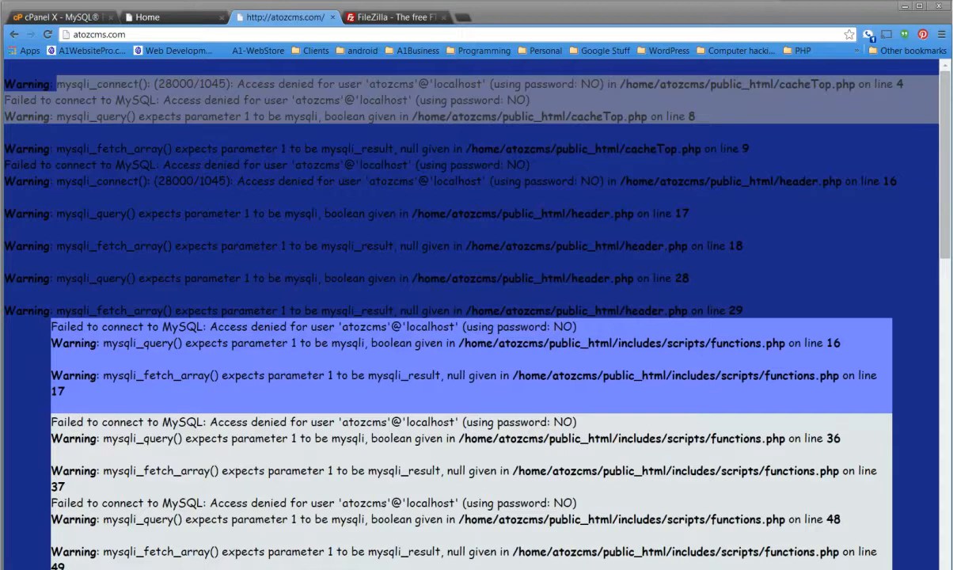
Open the config PHP file from the ezbloo folder in Notepad.
{"action": "left_click_drag", "start_coordinate": [949, 91], "coordinate": [335, 40]}
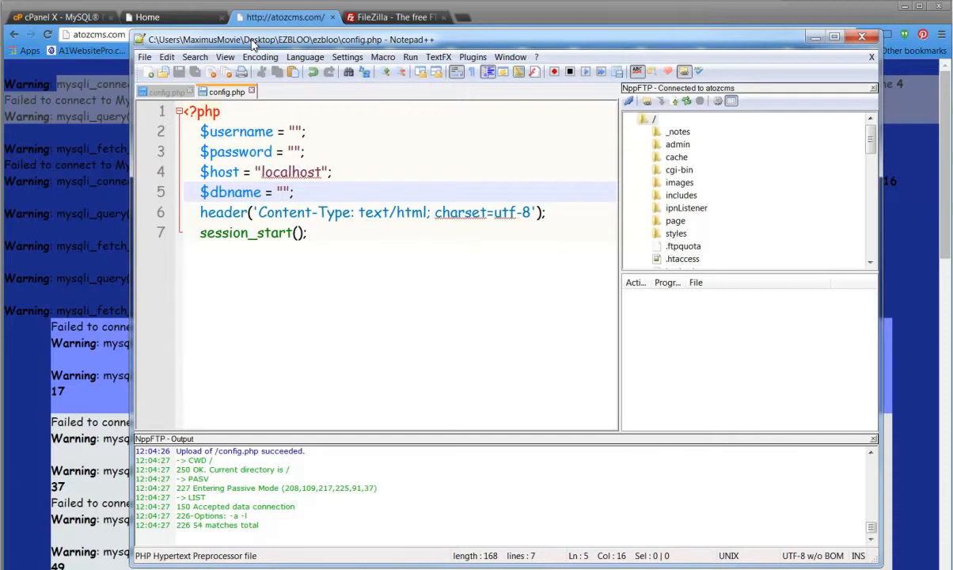
{"action": "left_click_drag", "start_coordinate": [253, 45], "coordinate": [0, 202]}
{"action": "left_click_drag", "start_coordinate": [0, 119], "coordinate": [356, 24]}
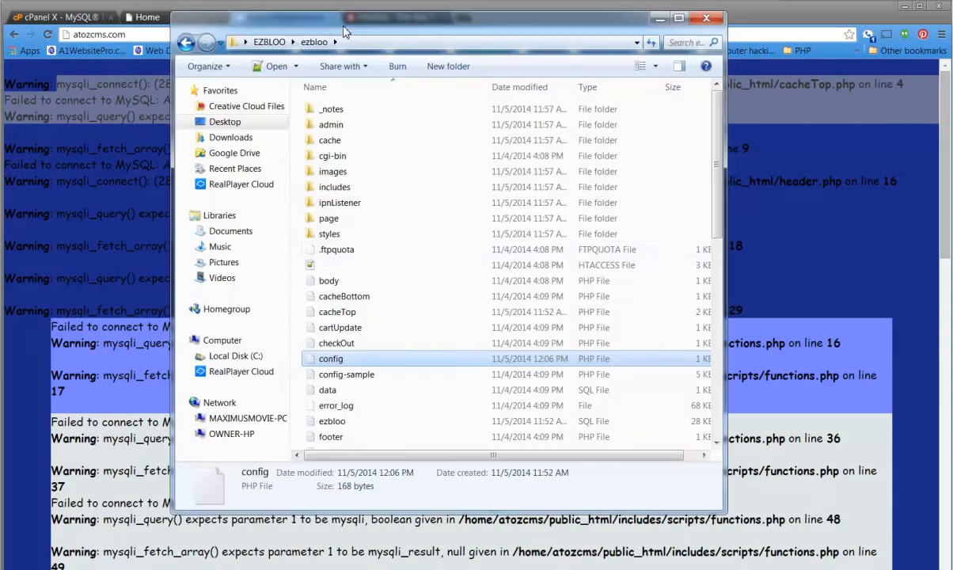
{"action": "right_click", "coordinate": [342, 361]}
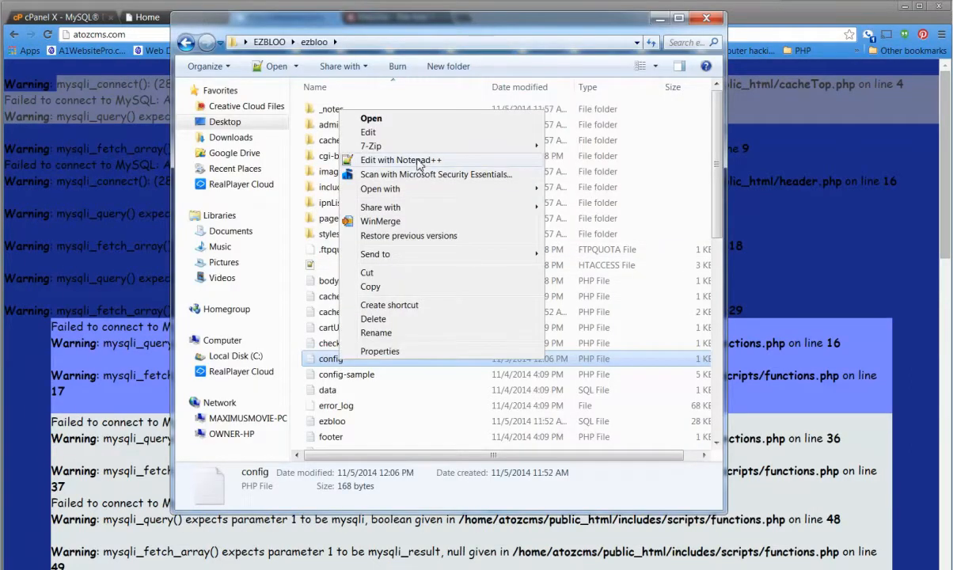
{"action": "mouse_move", "coordinate": [423, 195]}
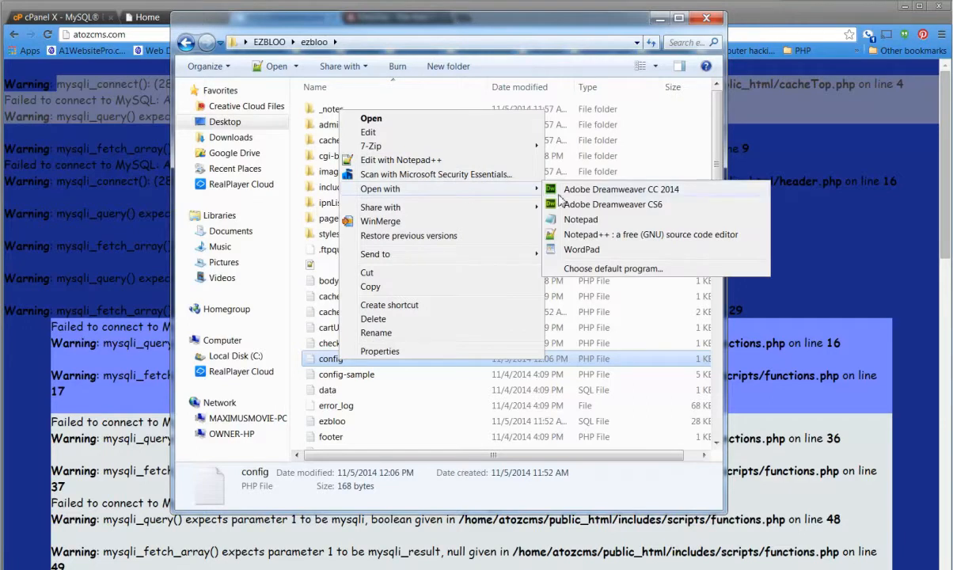
{"action": "left_click", "coordinate": [578, 161]}
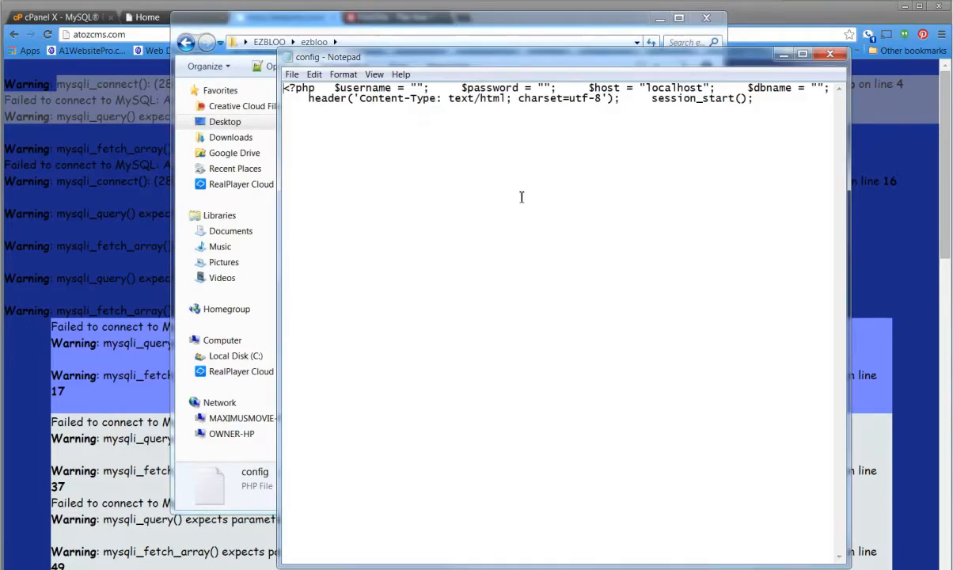
{"action": "left_click_drag", "start_coordinate": [508, 55], "coordinate": [486, 101]}
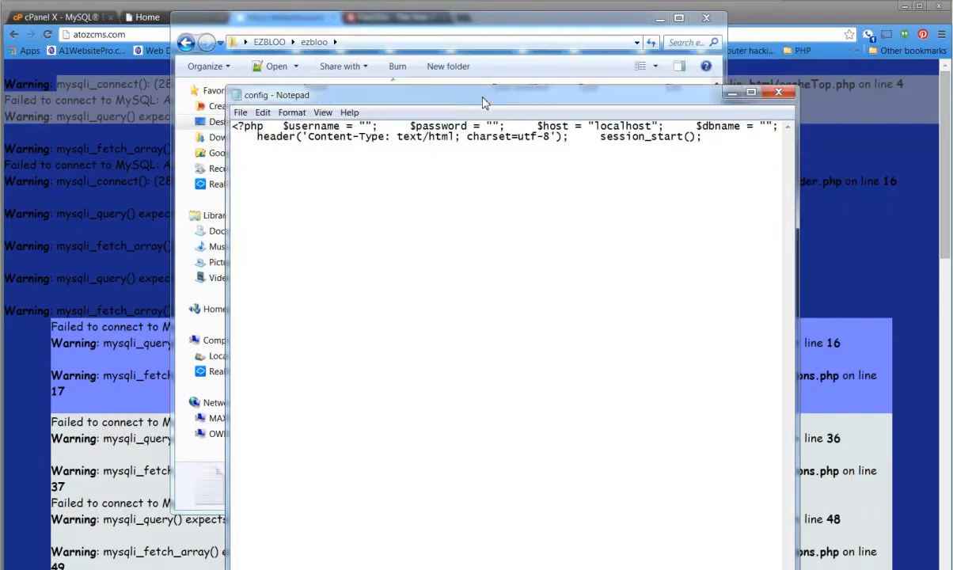
Put the $password, $host, $dbname and header statements of the config file each on its own line.
{"action": "left_click", "coordinate": [412, 127]}
{"action": "key", "text": "Return"}
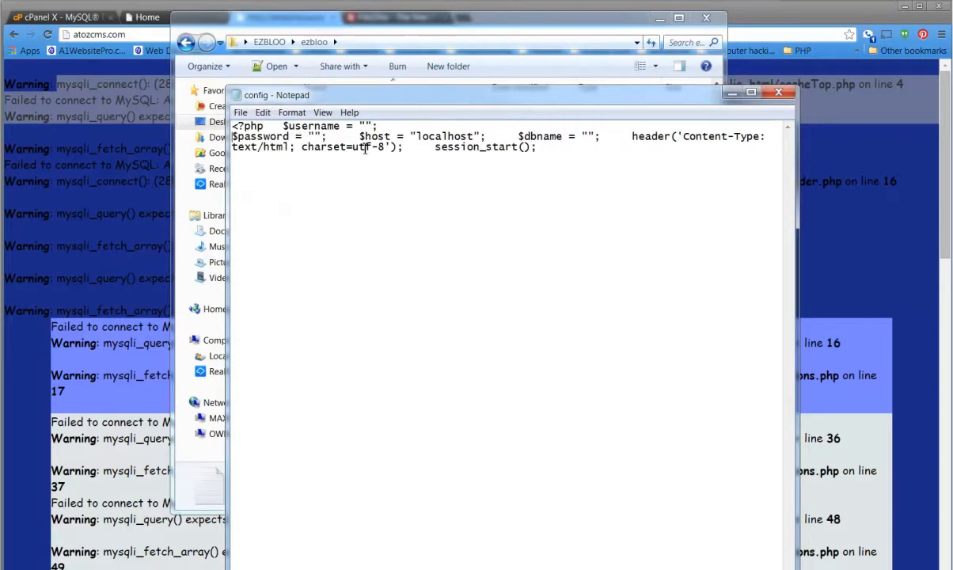
{"action": "left_click", "coordinate": [361, 137]}
{"action": "key", "text": "Return"}
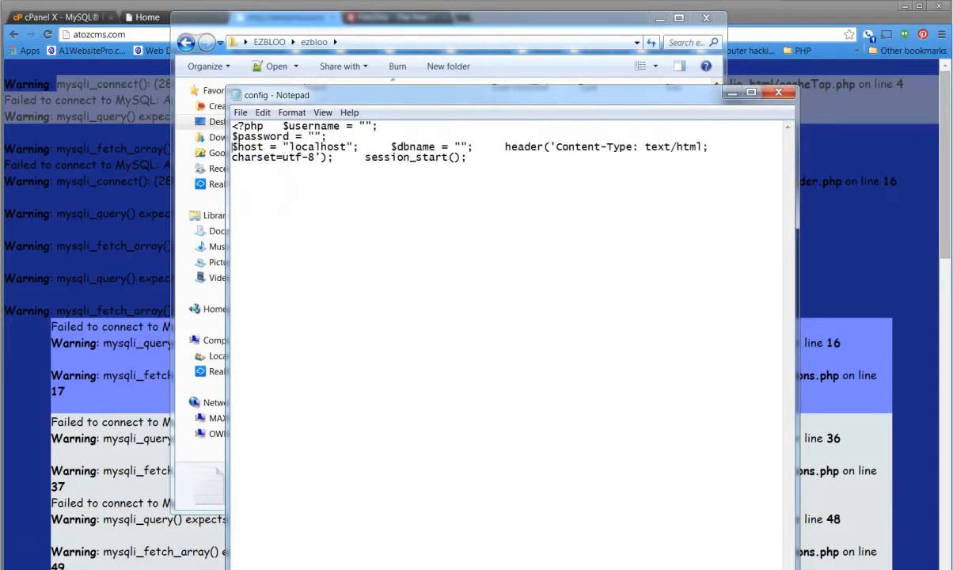
{"action": "left_click", "coordinate": [394, 145]}
{"action": "key", "text": "Return"}
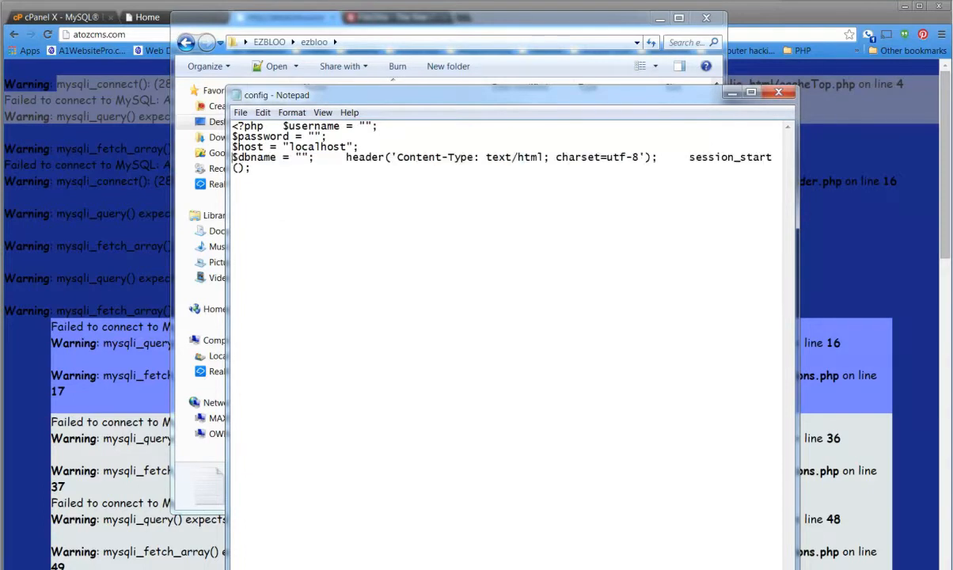
{"action": "left_click", "coordinate": [346, 157]}
{"action": "key", "text": "Return"}
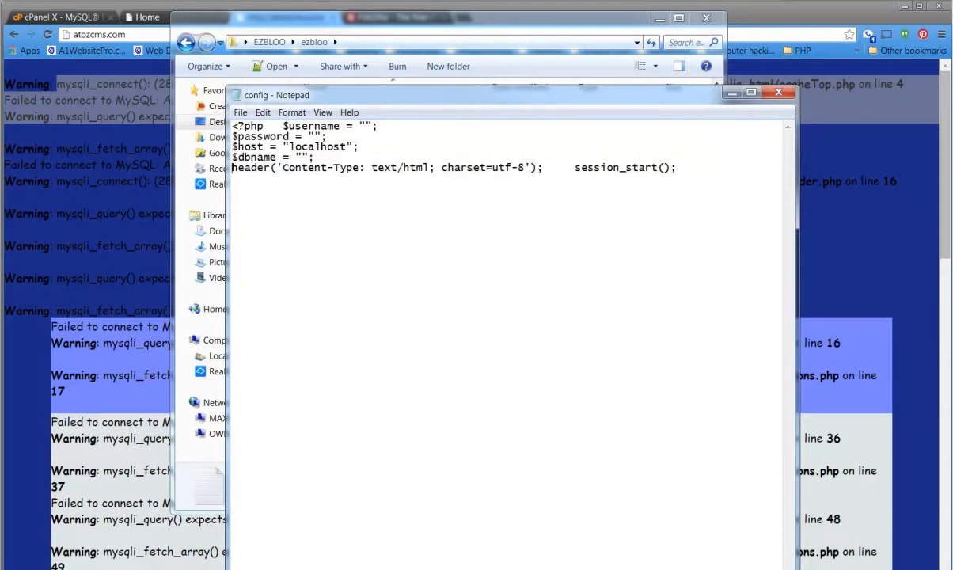
Copy the database username from the Notepad notes between the quotes of $username in the config file.
{"action": "left_click_drag", "start_coordinate": [952, 238], "coordinate": [838, 189]}
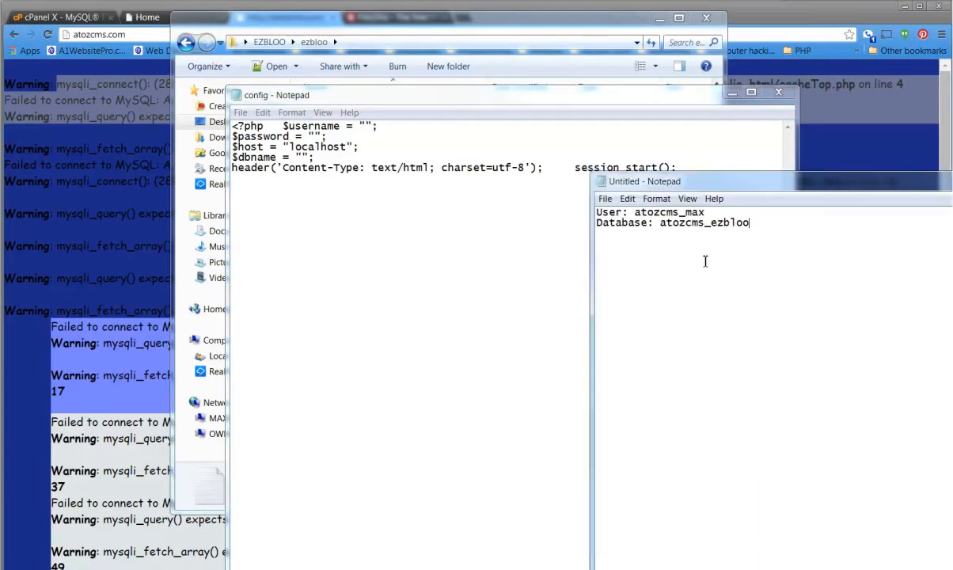
{"action": "double_click", "coordinate": [677, 212]}
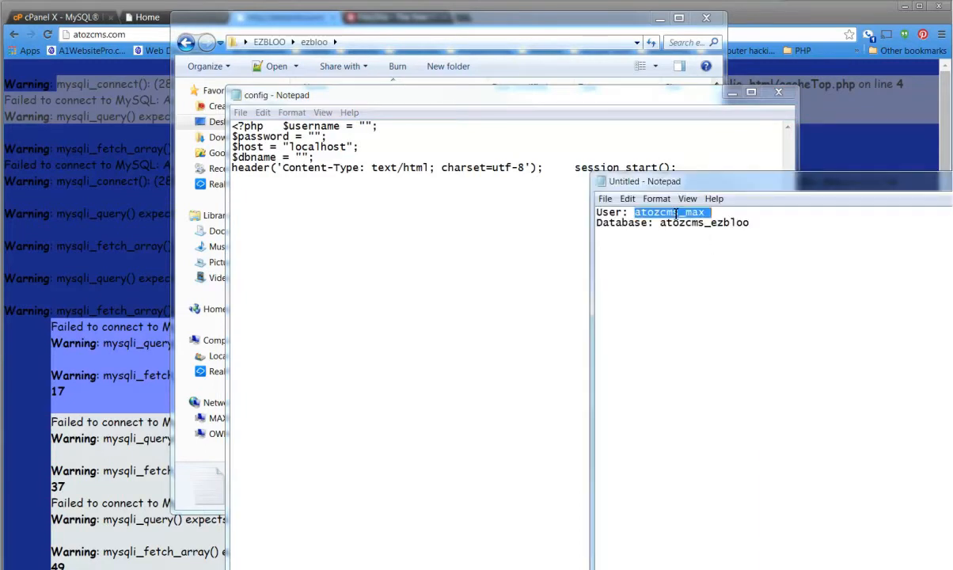
{"action": "left_click", "coordinate": [692, 214]}
{"action": "double_click", "coordinate": [691, 213]}
{"action": "left_click", "coordinate": [691, 214]}
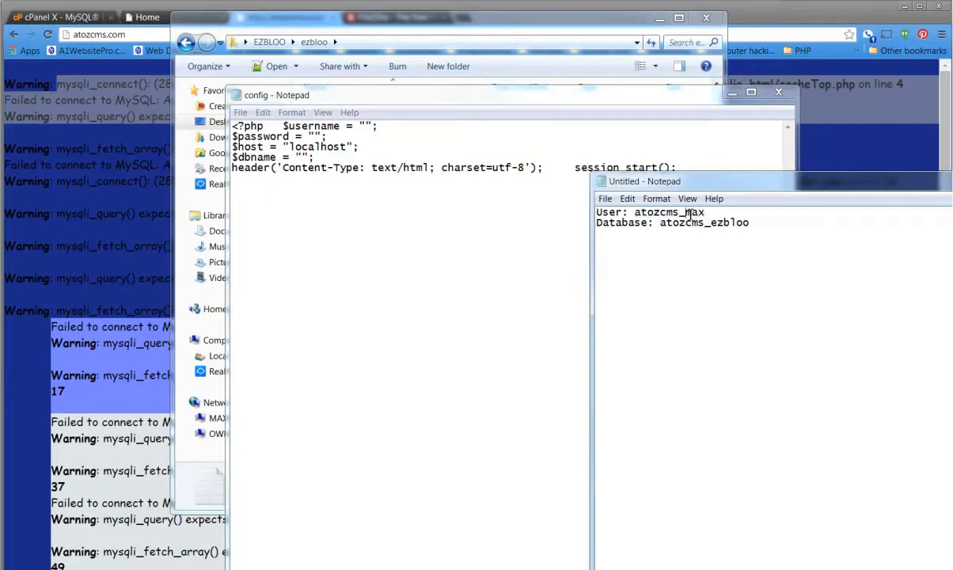
{"action": "double_click", "coordinate": [691, 213]}
{"action": "left_click", "coordinate": [707, 212]}
{"action": "left_click_drag", "start_coordinate": [707, 212], "coordinate": [638, 215]}
{"action": "key", "text": "ctrl+c"}
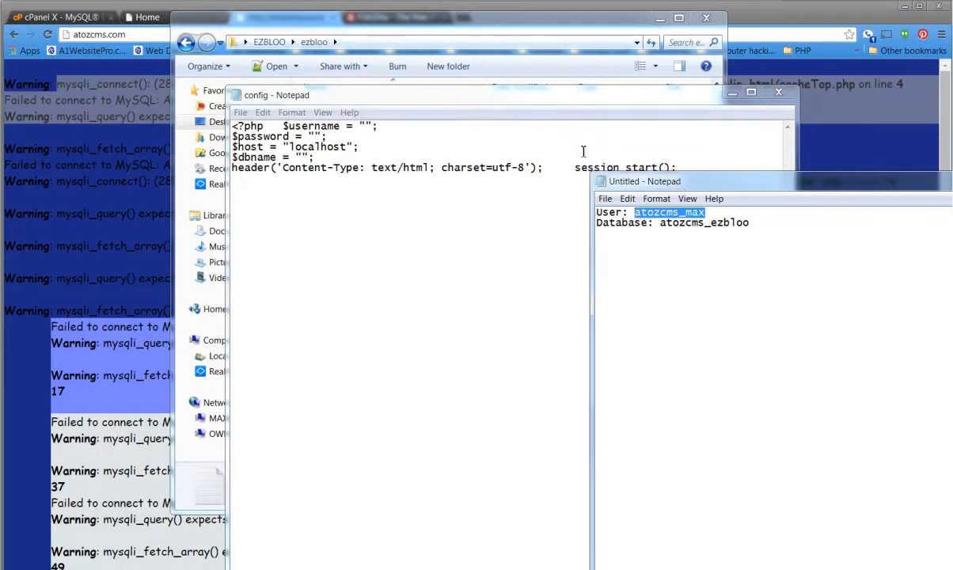
{"action": "left_click", "coordinate": [463, 99]}
{"action": "left_click", "coordinate": [364, 126]}
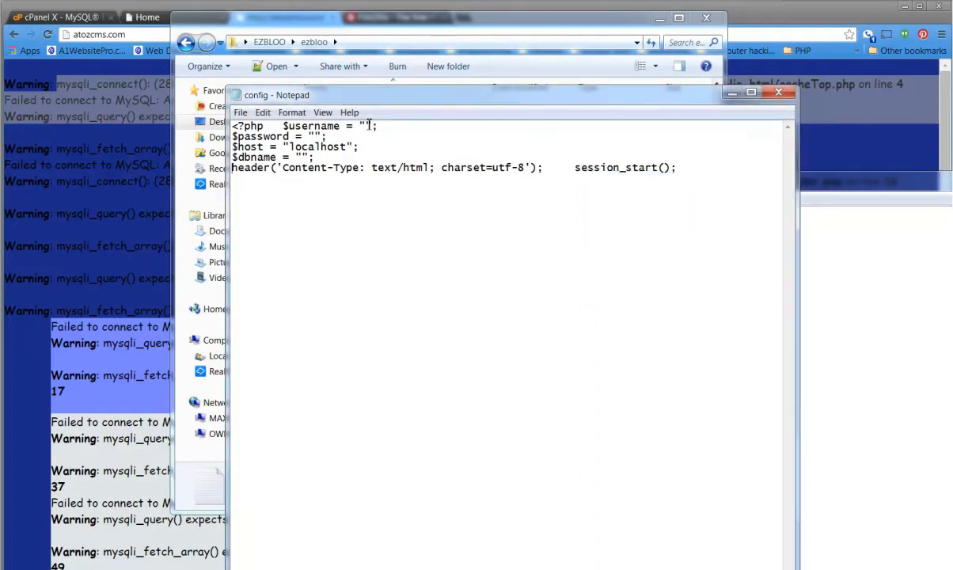
{"action": "key", "text": "ctrl+v"}
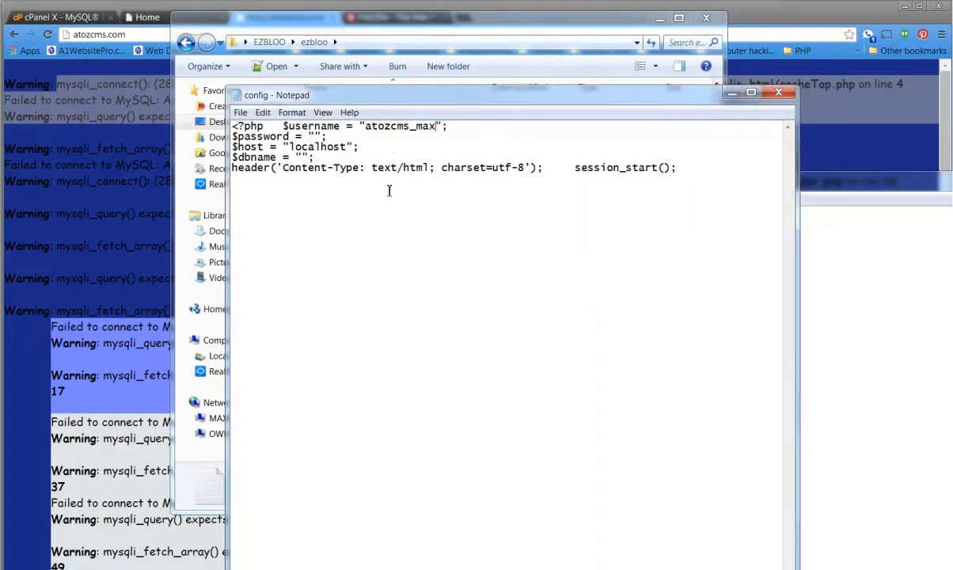
Set $dbname in the config file to atozcms_ezbloo, copied from the notes, and enter the database user's password as $password.
{"action": "left_click", "coordinate": [854, 184]}
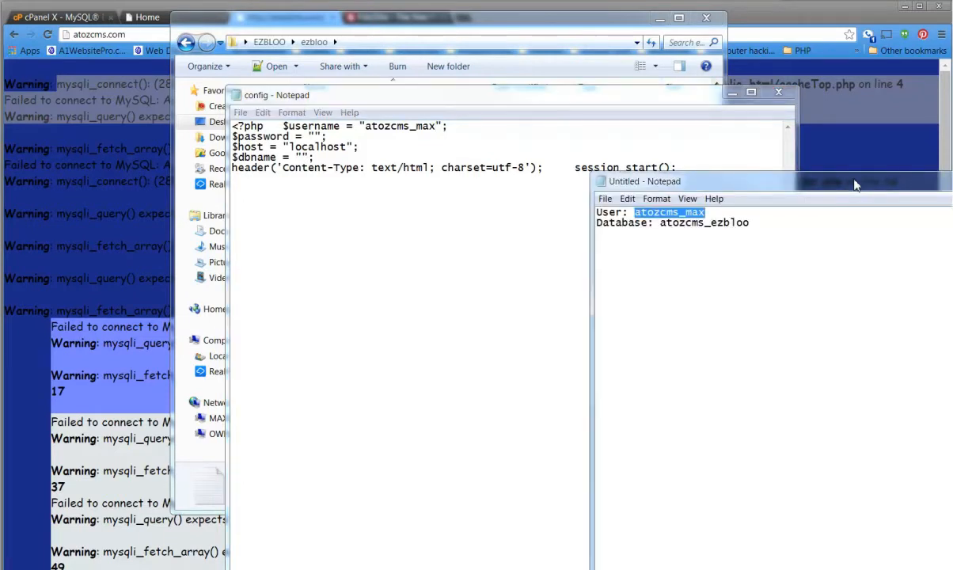
{"action": "double_click", "coordinate": [709, 227]}
{"action": "key", "text": "ctrl+c"}
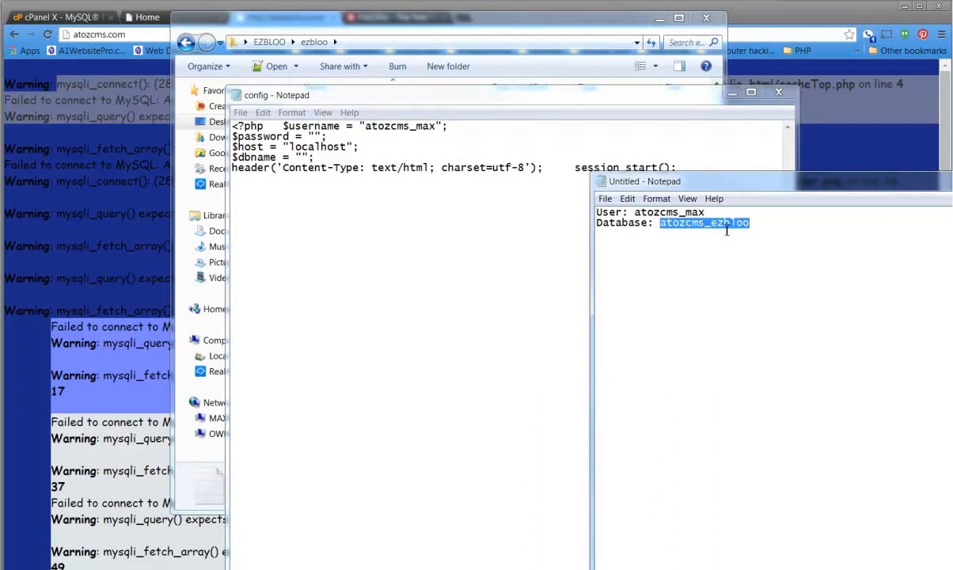
{"action": "left_click", "coordinate": [305, 157]}
{"action": "key", "text": "ctrl+v"}
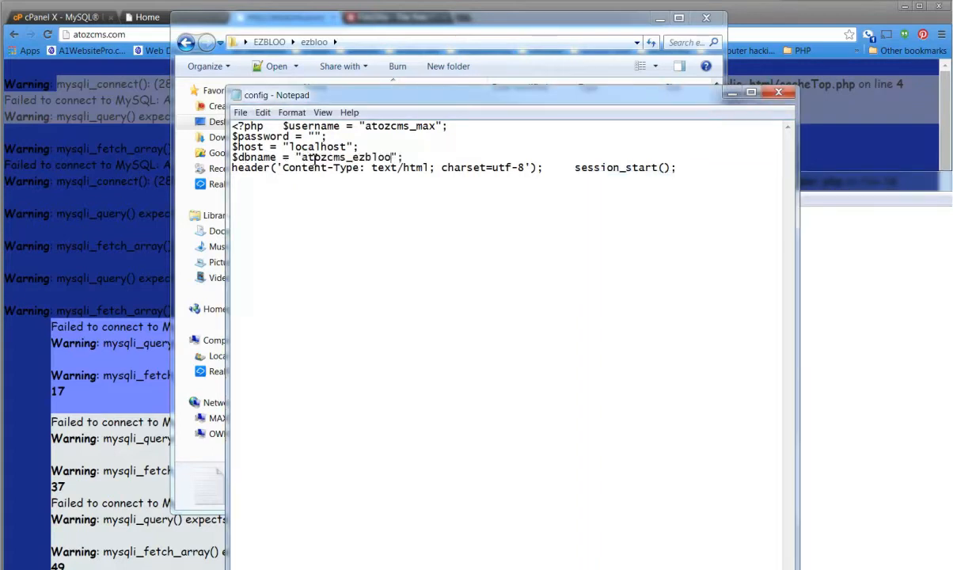
{"action": "left_click", "coordinate": [314, 138]}
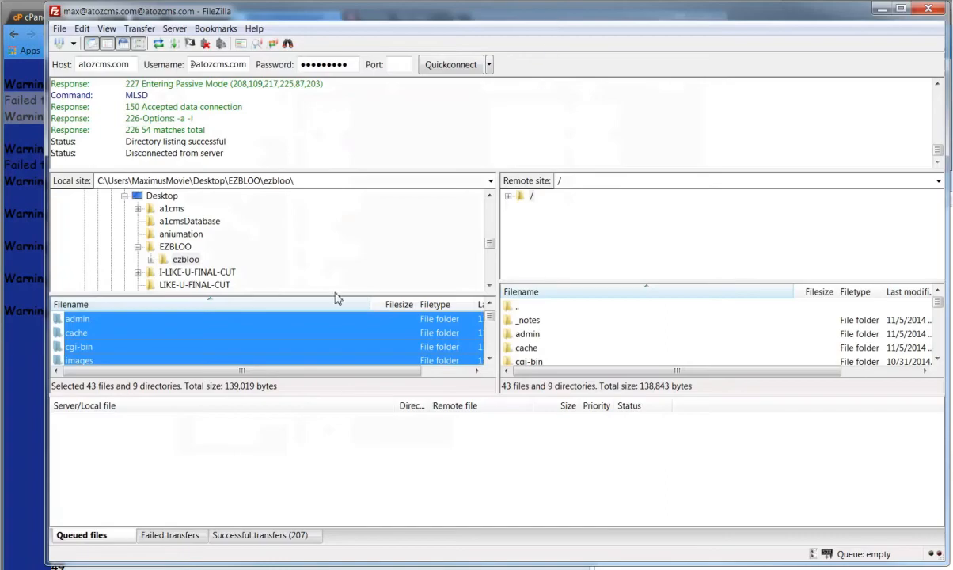
Switch to FileZilla and upload the edited config.php from the local ezbloo folder to the remote root directory.
{"action": "left_click", "coordinate": [228, 335]}
{"action": "scroll", "coordinate": [228, 338], "scroll_direction": "down", "scroll_amount": 4}
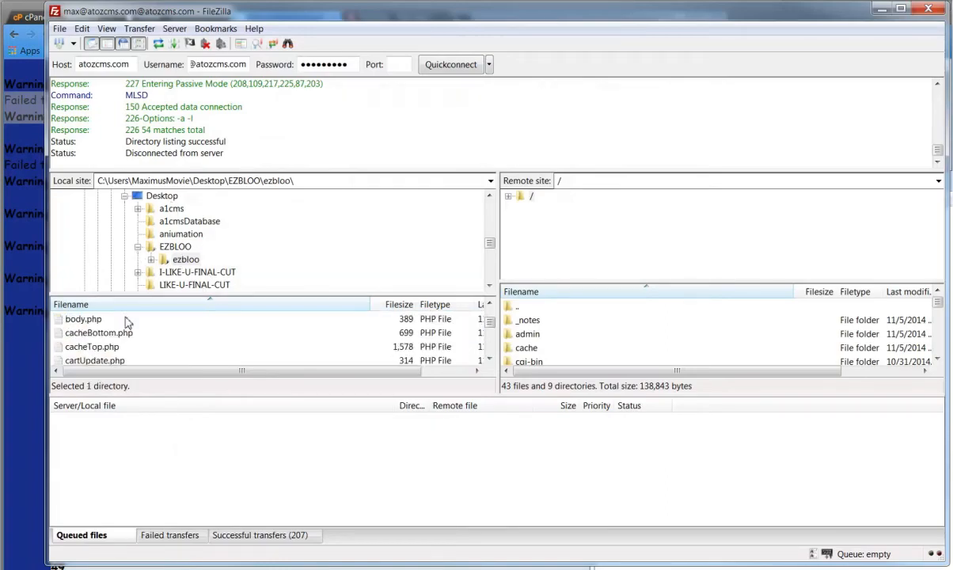
{"action": "left_click", "coordinate": [97, 346]}
{"action": "scroll", "coordinate": [100, 350], "scroll_direction": "down", "scroll_amount": 2}
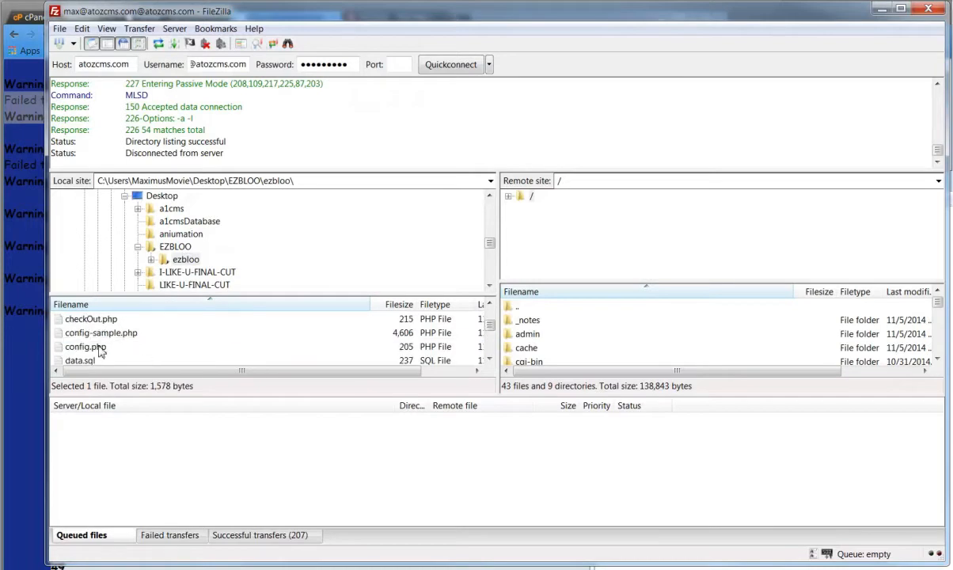
{"action": "left_click", "coordinate": [100, 349]}
{"action": "right_click", "coordinate": [102, 349]}
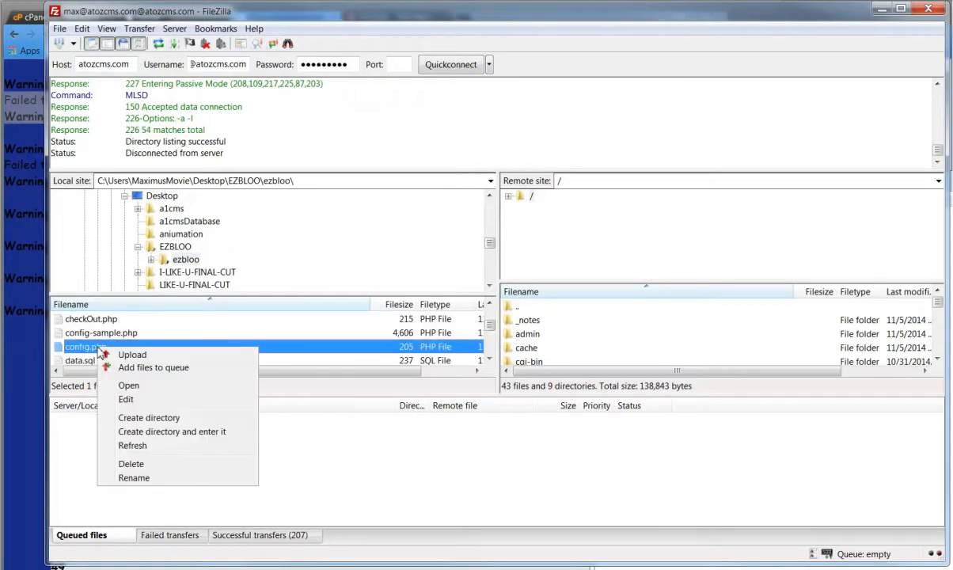
{"action": "left_click", "coordinate": [129, 355]}
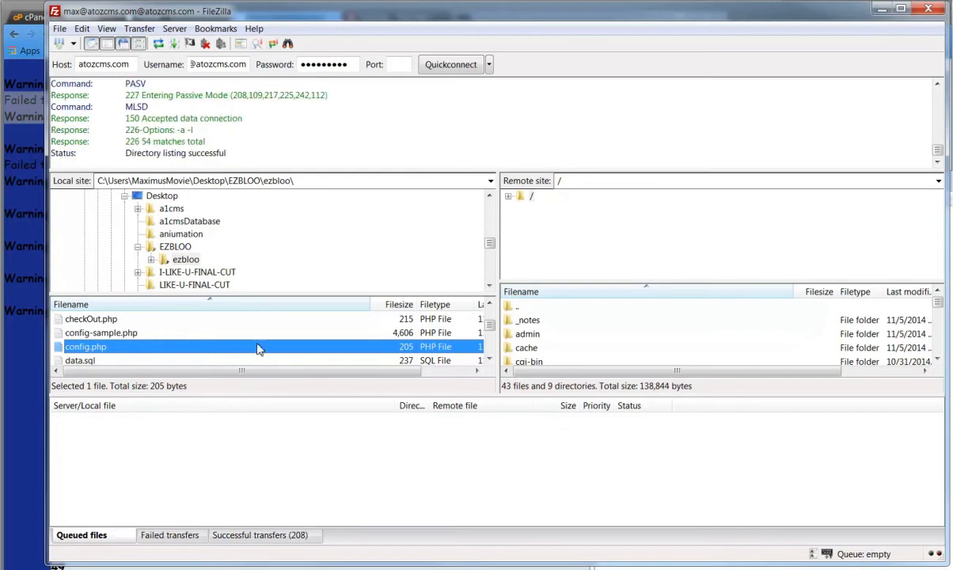
Reload atozcms.com in the browser and examine the PHP warnings on the page.
{"action": "left_click", "coordinate": [28, 76]}
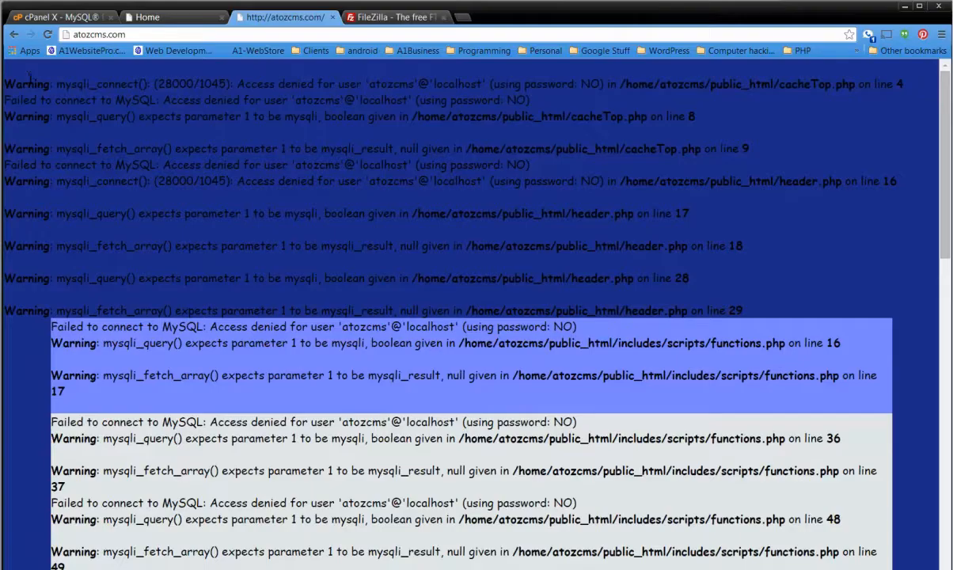
{"action": "left_click", "coordinate": [49, 35]}
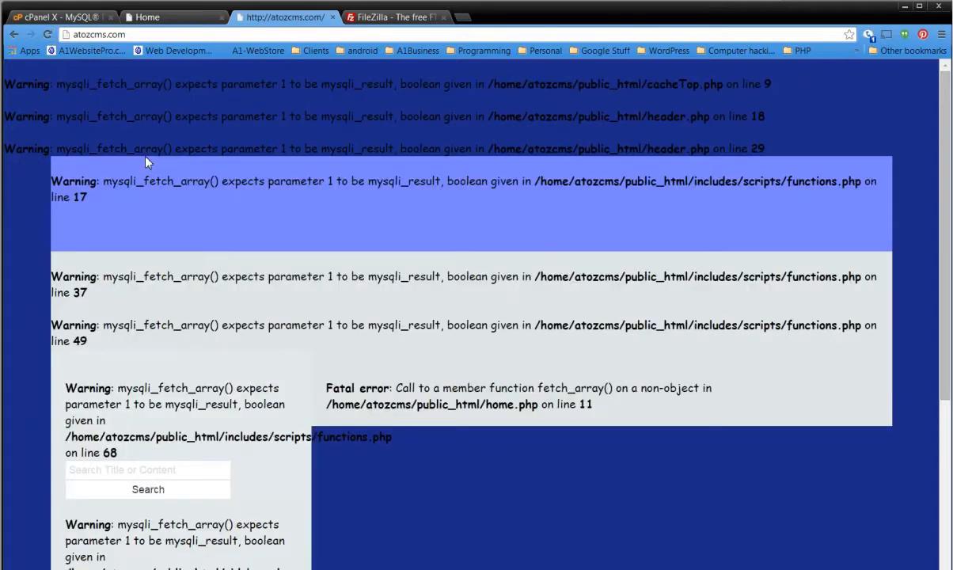
{"action": "left_click_drag", "start_coordinate": [134, 84], "coordinate": [434, 149]}
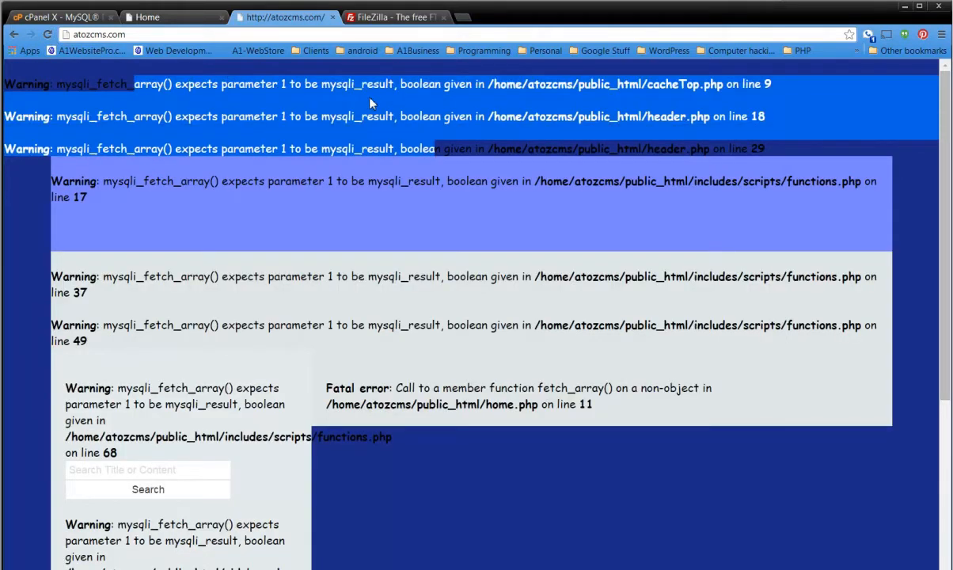
{"action": "double_click", "coordinate": [461, 278]}
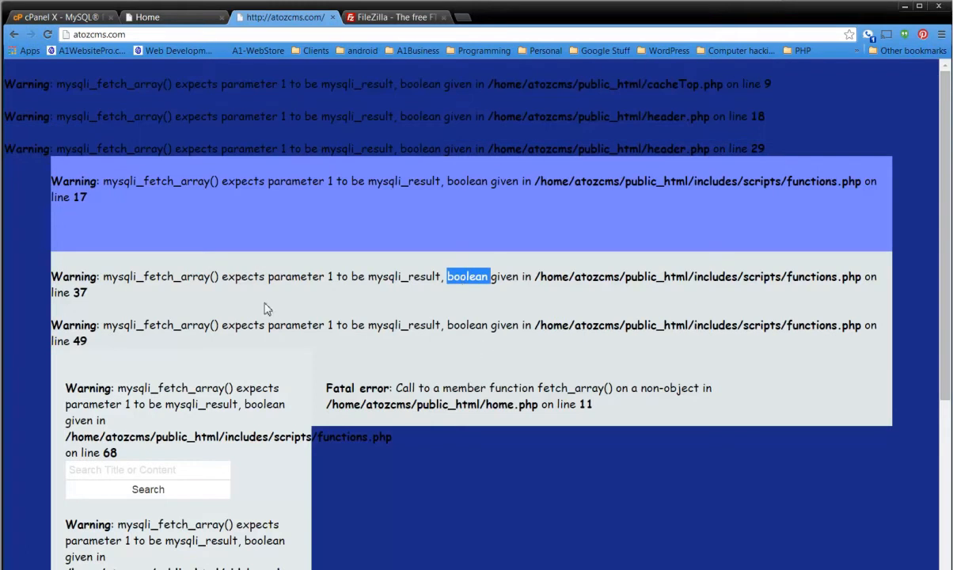
Return to the cPanel home page, open phpMyAdmin and select the atozcms_ezbloo database.
{"action": "left_click", "coordinate": [79, 19]}
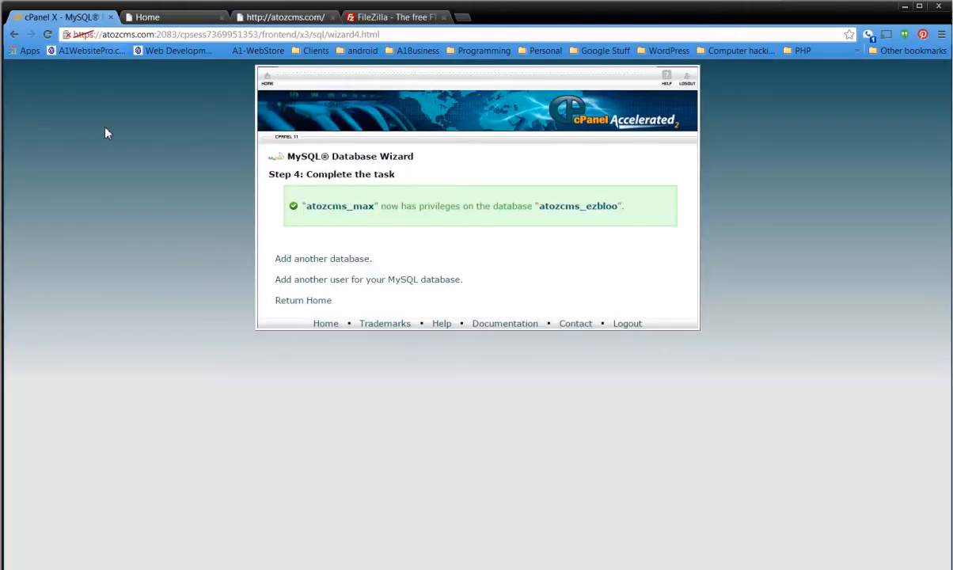
{"action": "left_click", "coordinate": [264, 77]}
{"action": "scroll", "coordinate": [729, 387], "scroll_direction": "down", "scroll_amount": 3}
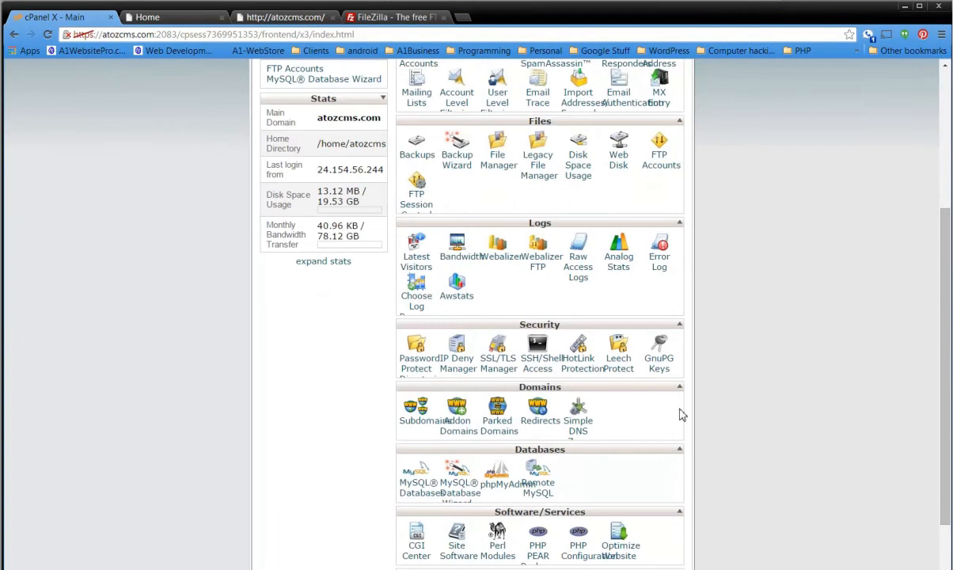
{"action": "left_click", "coordinate": [503, 489]}
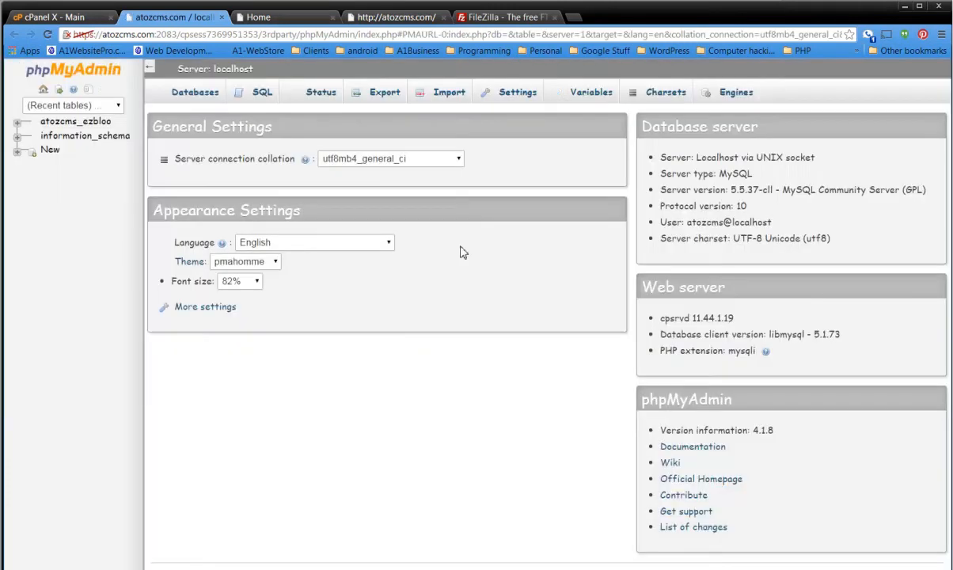
{"action": "left_click", "coordinate": [72, 125]}
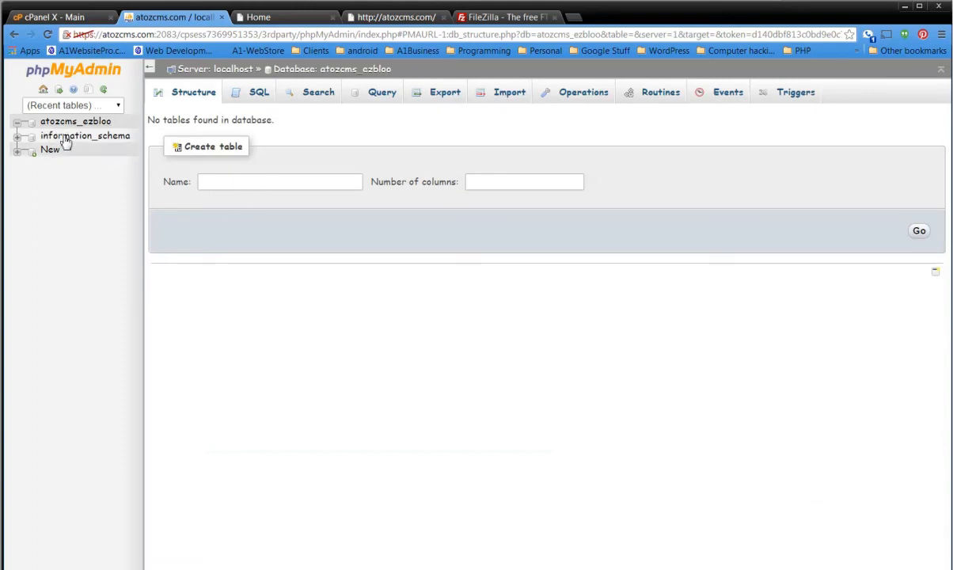
Import ezbloo.sql from the desktop's EZBLOO/ezbloo folder into the atozcms_ezbloo database, keeping the default import options.
{"action": "left_click", "coordinate": [502, 94]}
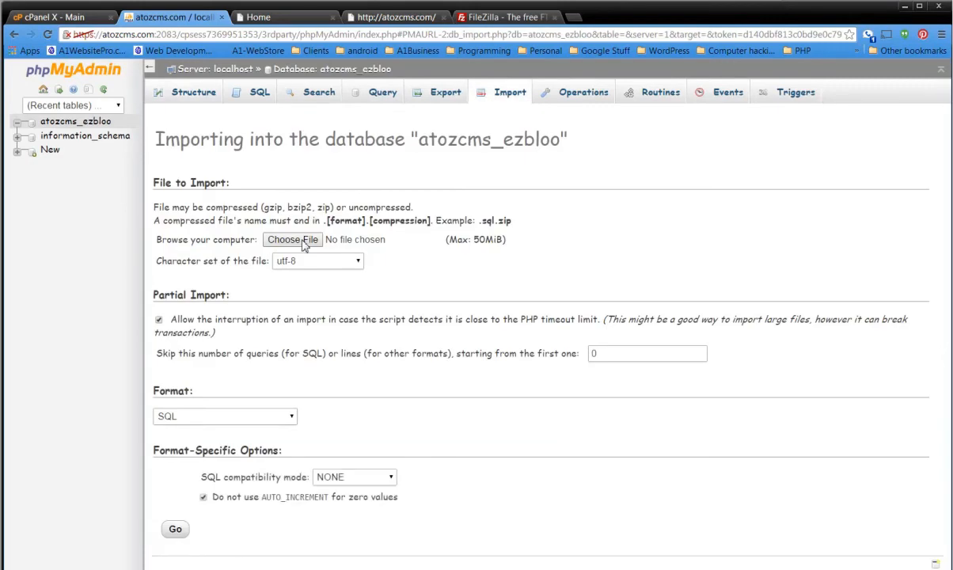
{"action": "left_click", "coordinate": [294, 239]}
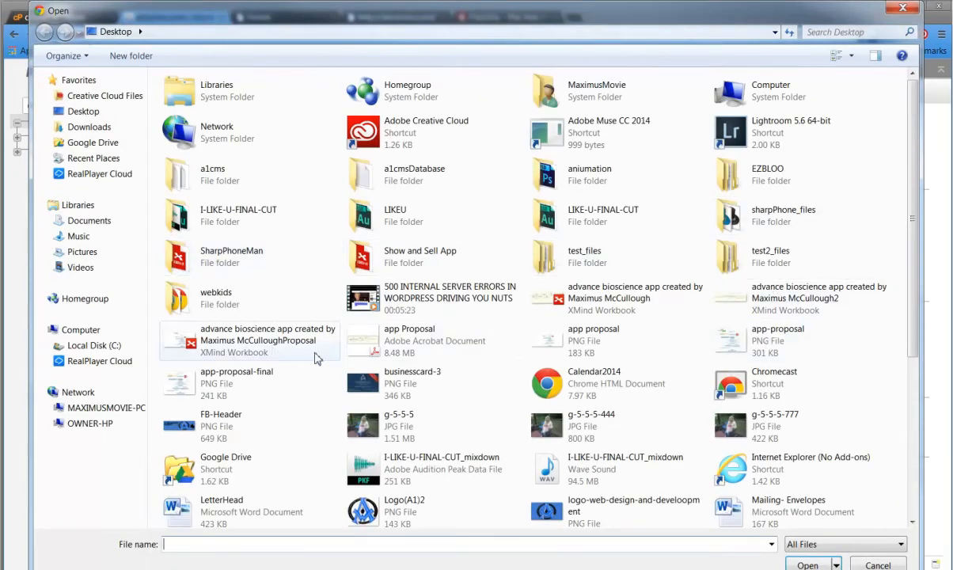
{"action": "double_click", "coordinate": [761, 171]}
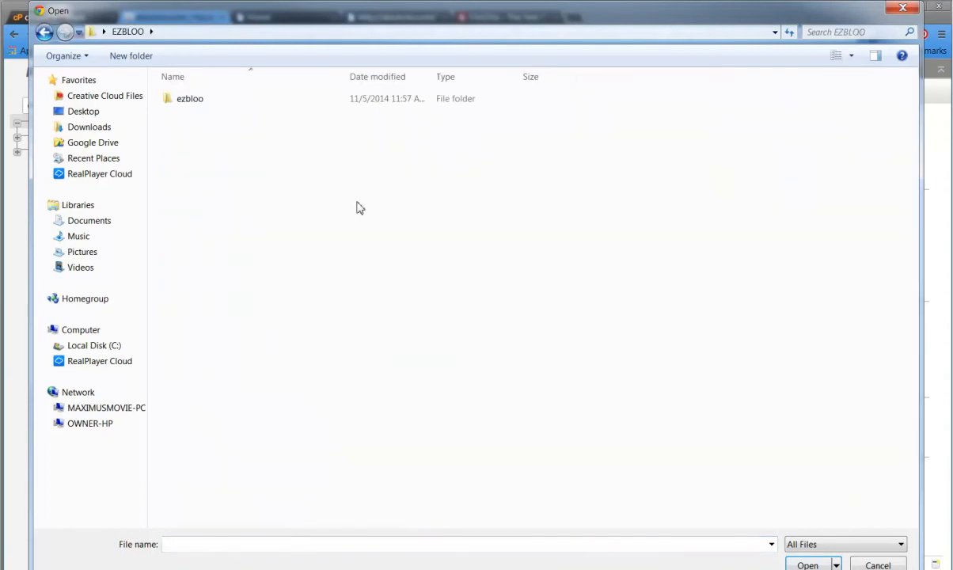
{"action": "double_click", "coordinate": [265, 102]}
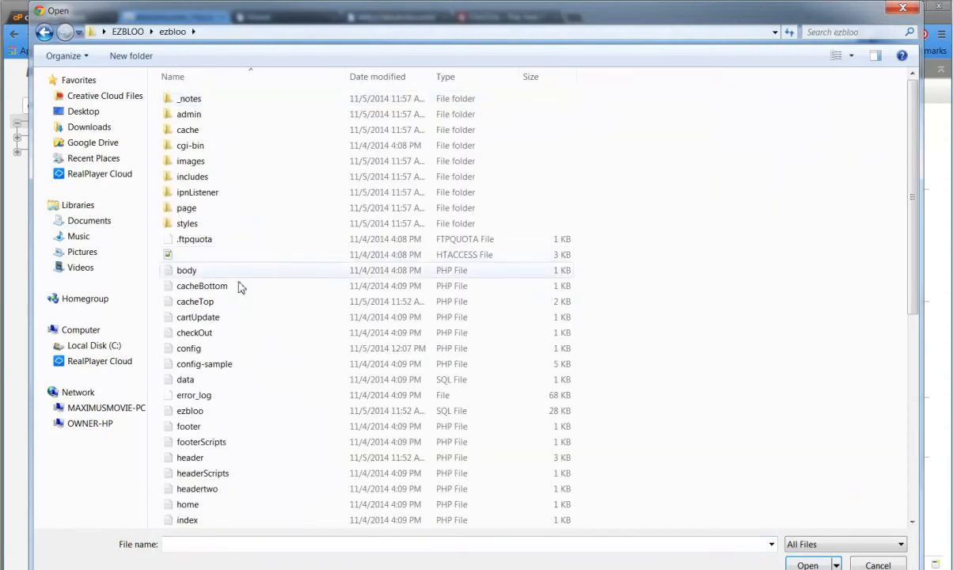
{"action": "left_click", "coordinate": [210, 412]}
{"action": "double_click", "coordinate": [210, 418]}
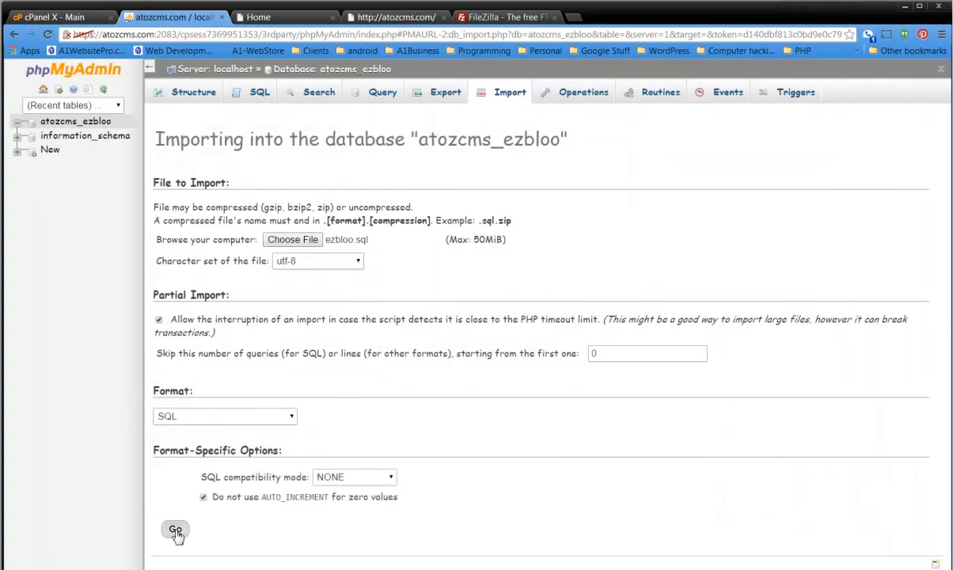
{"action": "left_click", "coordinate": [174, 530]}
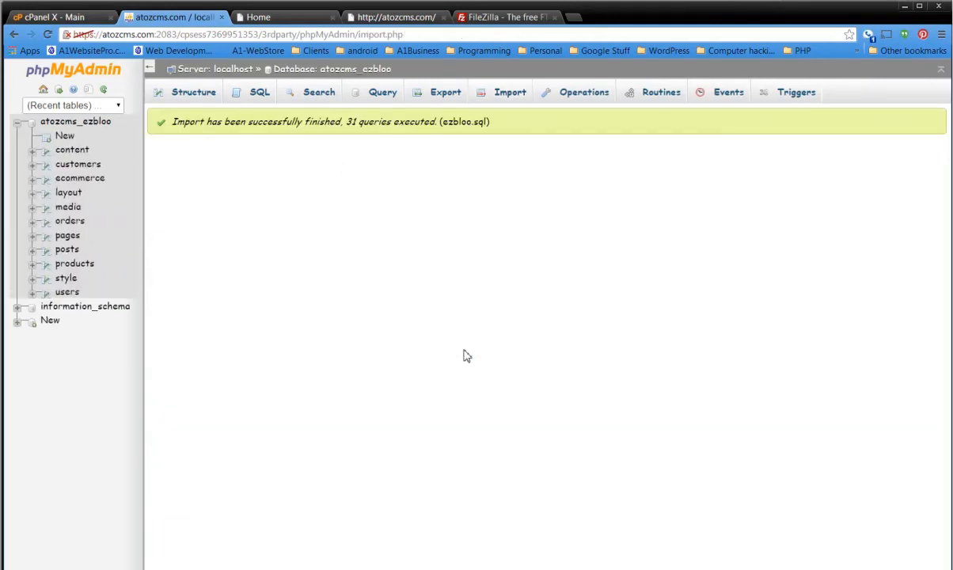
Load atozcms.com in the browser tab showing the ezbloo.com home page to check the installed site.
{"action": "left_click", "coordinate": [266, 19]}
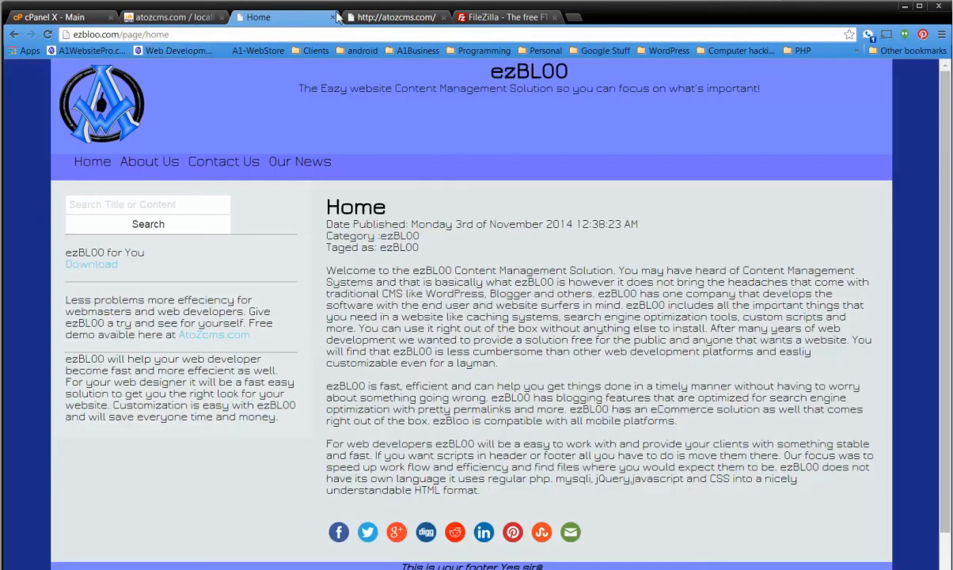
{"action": "left_click", "coordinate": [278, 36]}
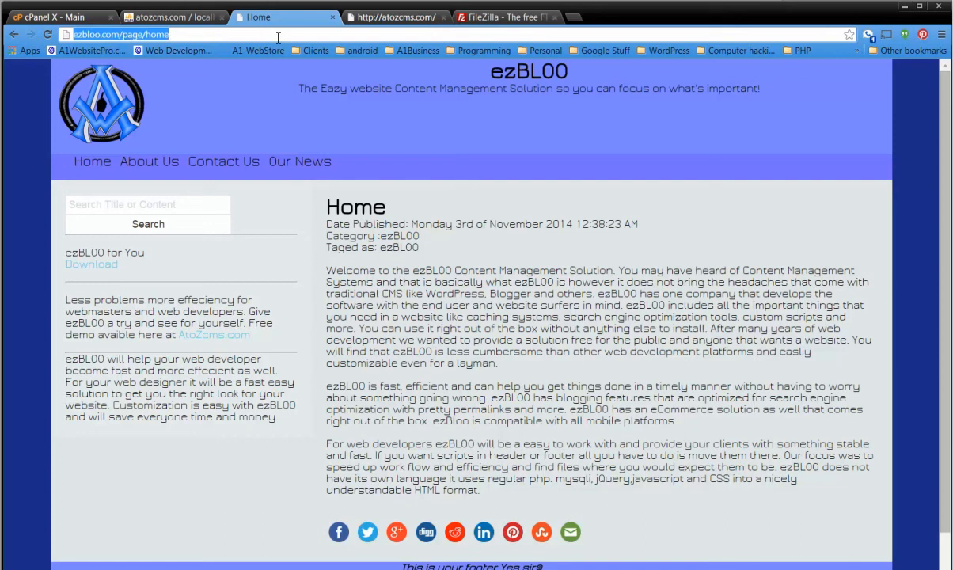
{"action": "type", "text": "atozcms.com"}
{"action": "key", "text": "Return"}
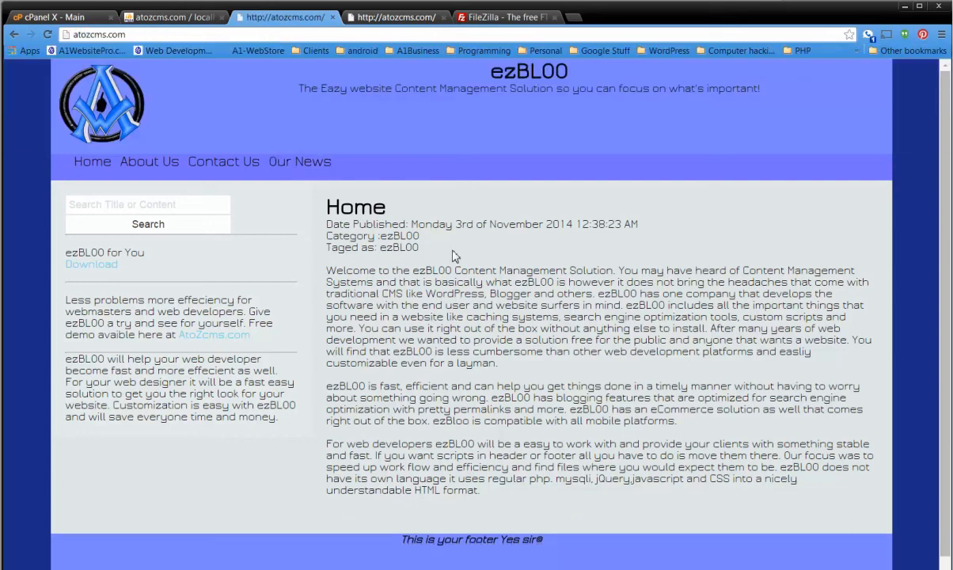
Check the site's Contact Us, Our News and About Us pages through its navigation links.
{"action": "left_click", "coordinate": [232, 163]}
{"action": "left_click", "coordinate": [291, 165]}
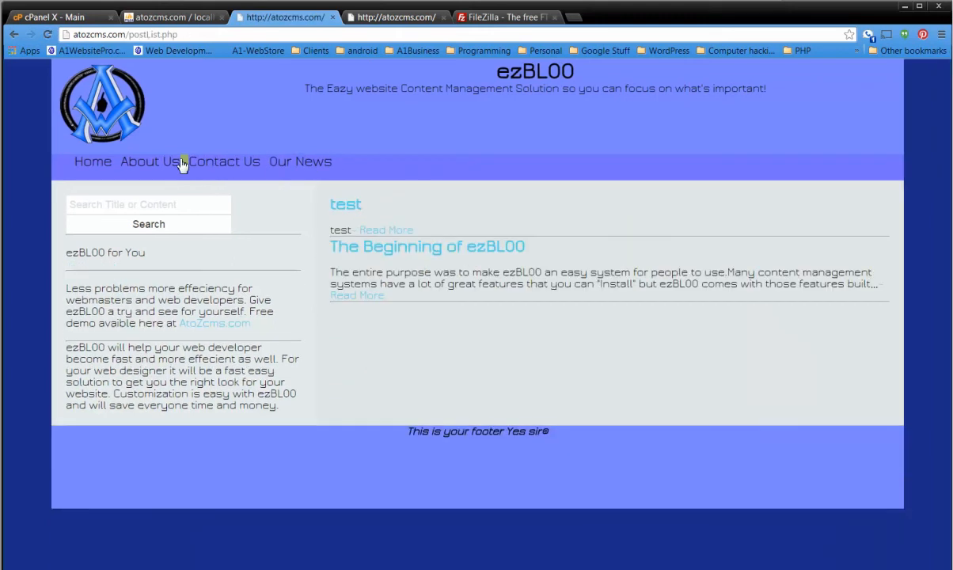
{"action": "left_click", "coordinate": [152, 163]}
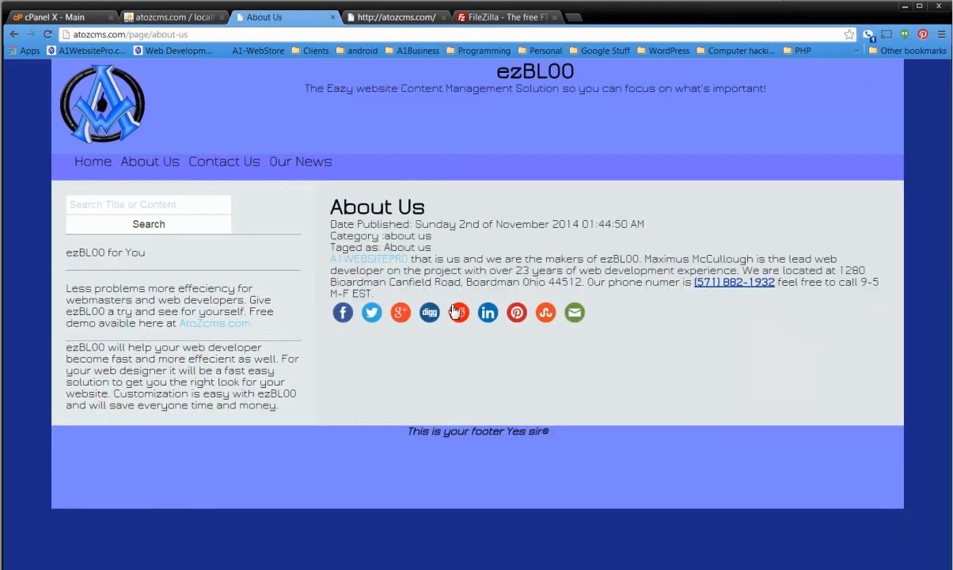